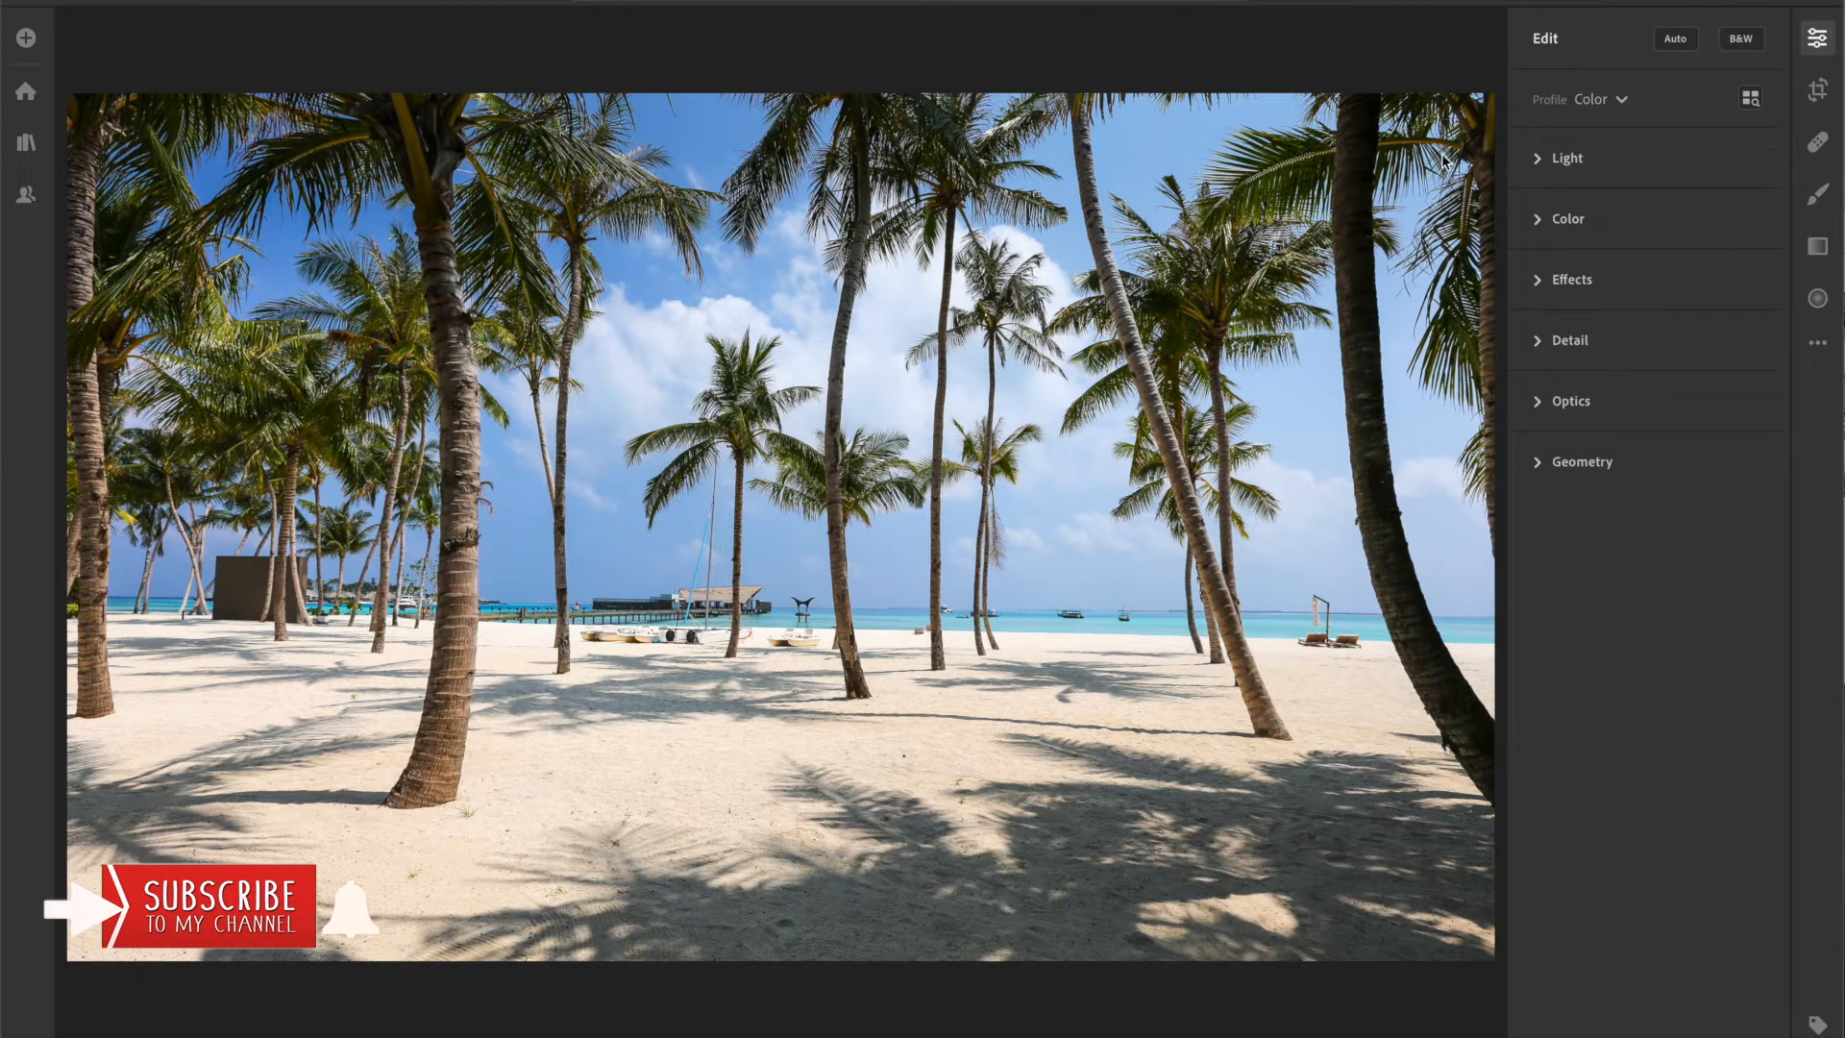
- In Light, set Exposure +0.45, Contrast +11 and Highlights −40, beginning on Shadows
{"action": "left_click", "coordinate": [1539, 161]}
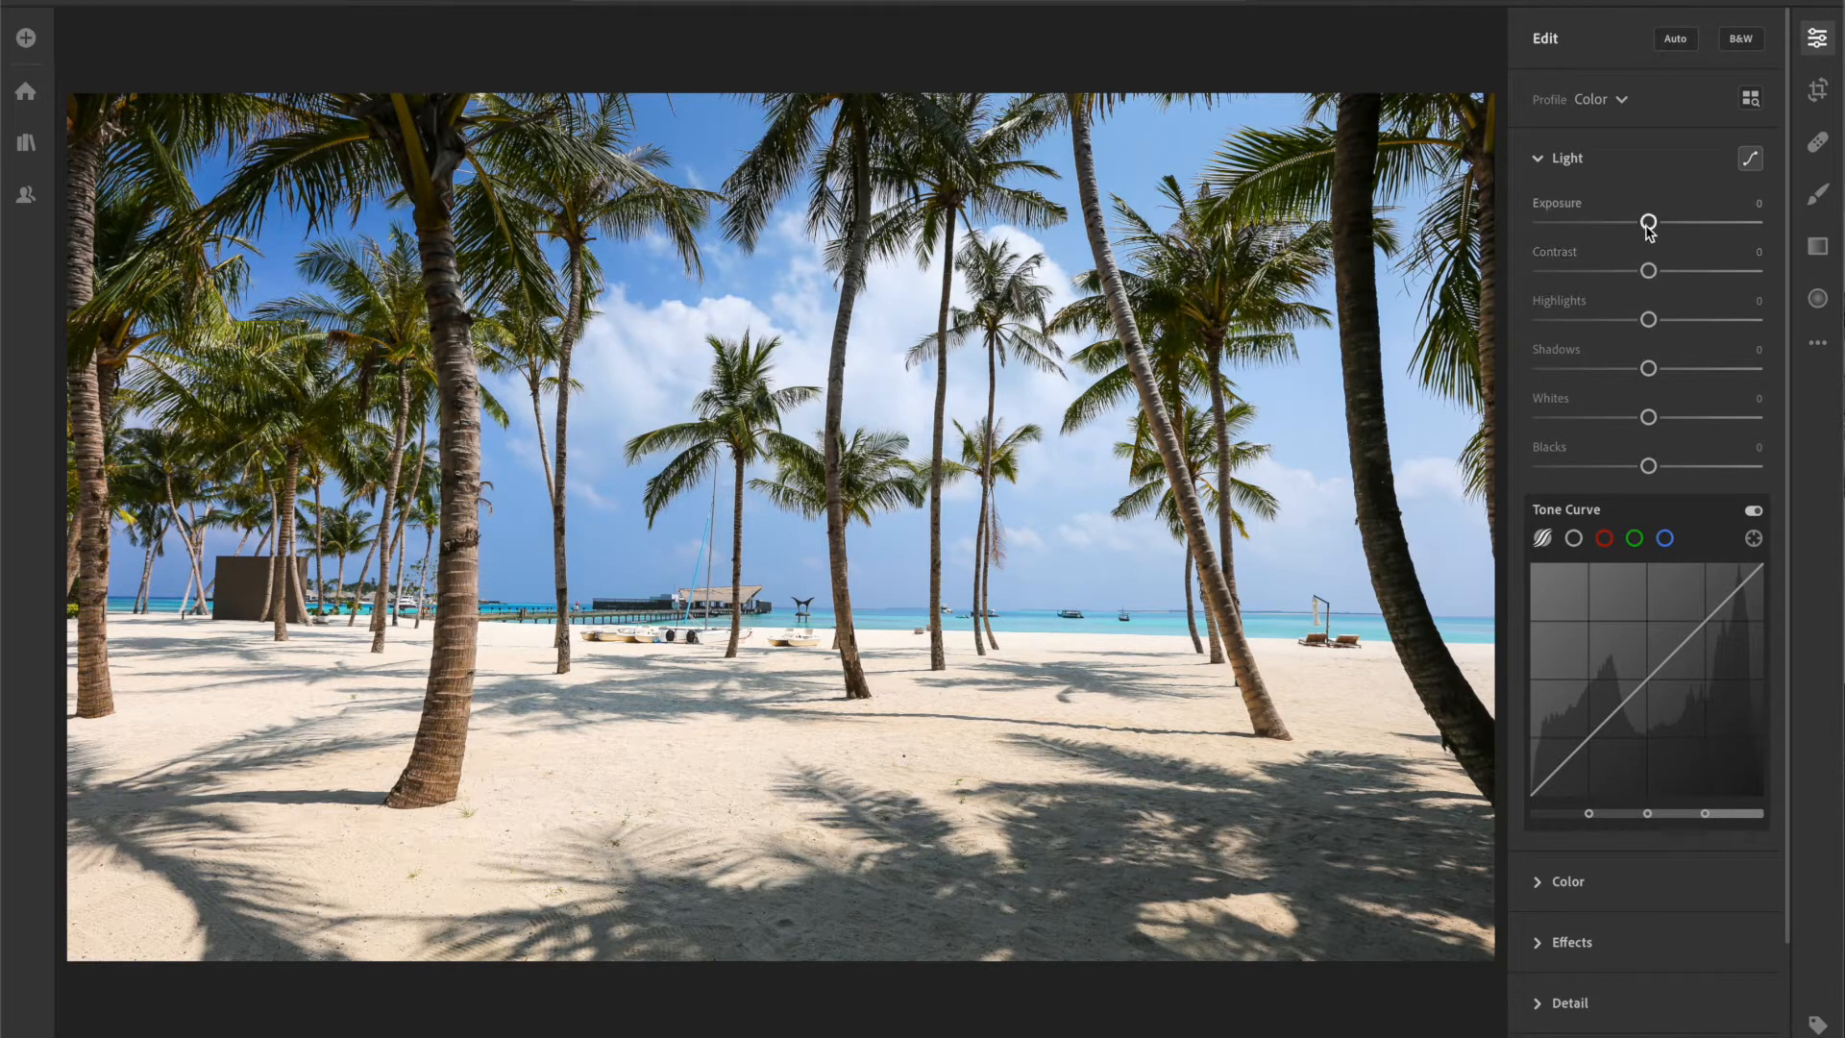
{"action": "left_click_drag", "start_coordinate": [1651, 228], "coordinate": [1660, 228]}
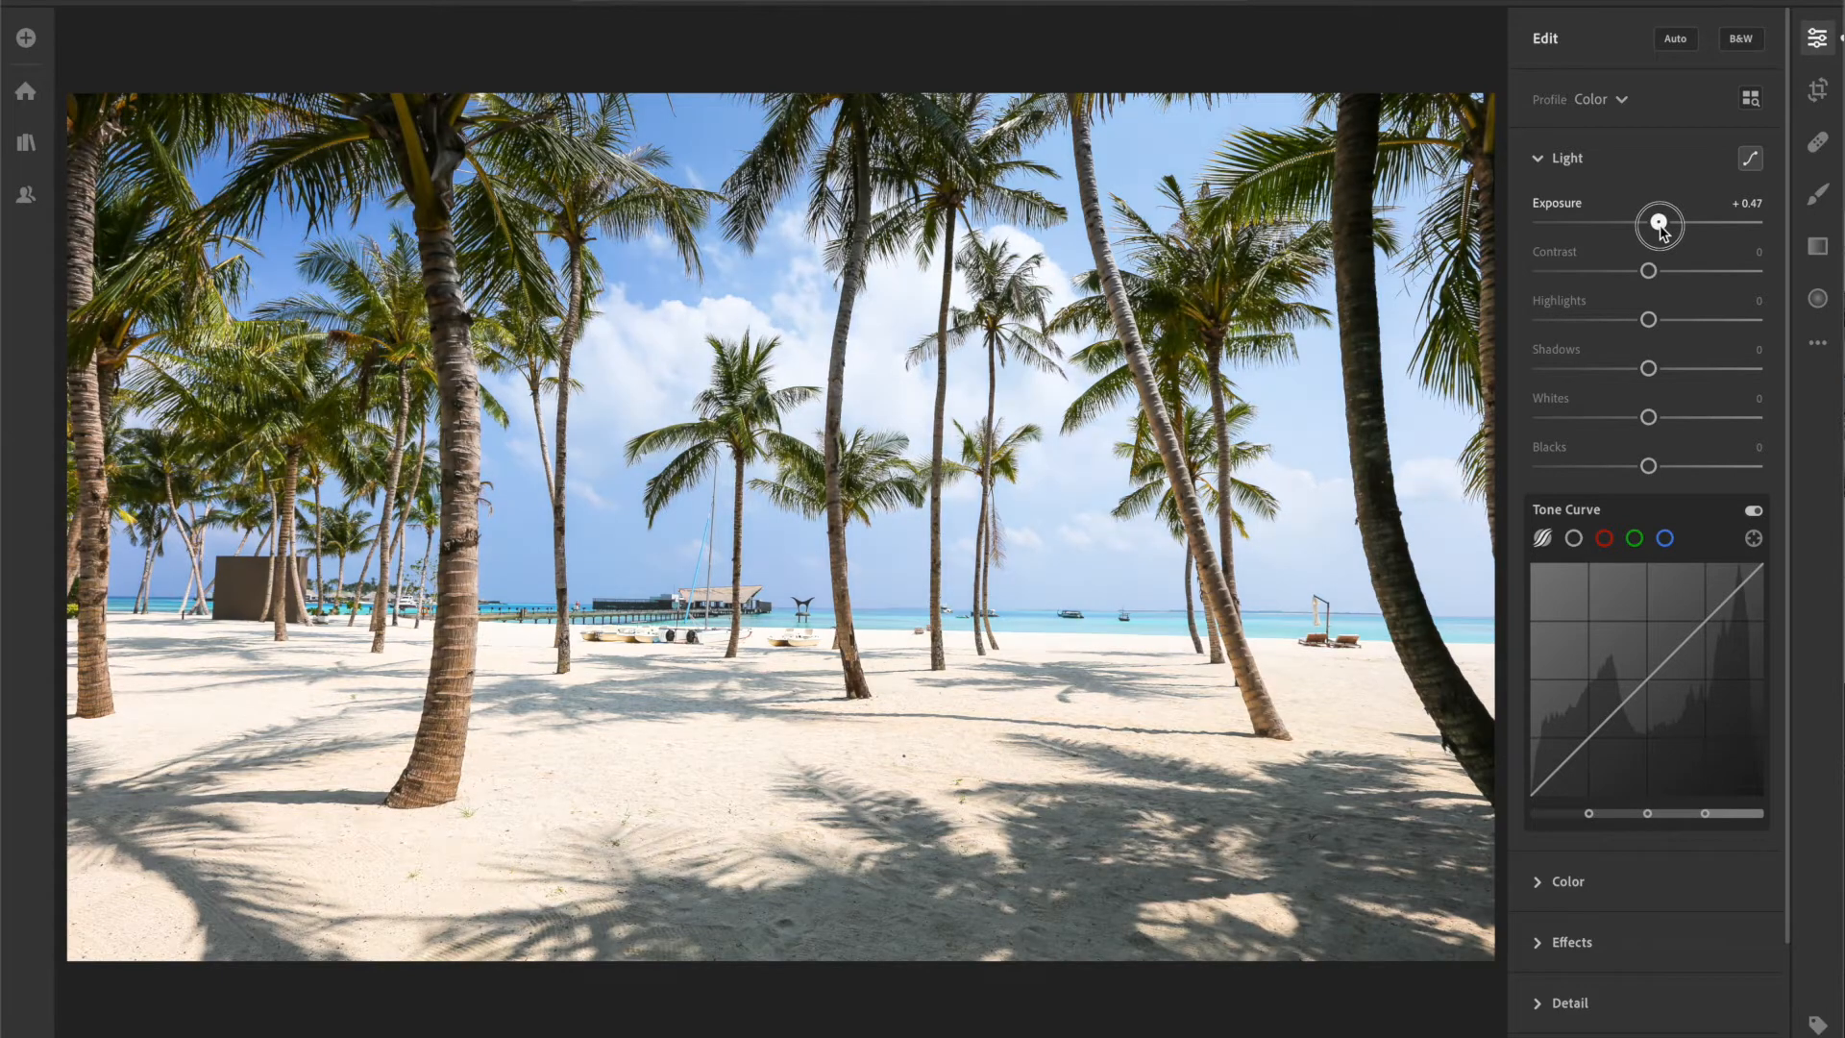
{"action": "left_click_drag", "start_coordinate": [1661, 233], "coordinate": [1661, 233]}
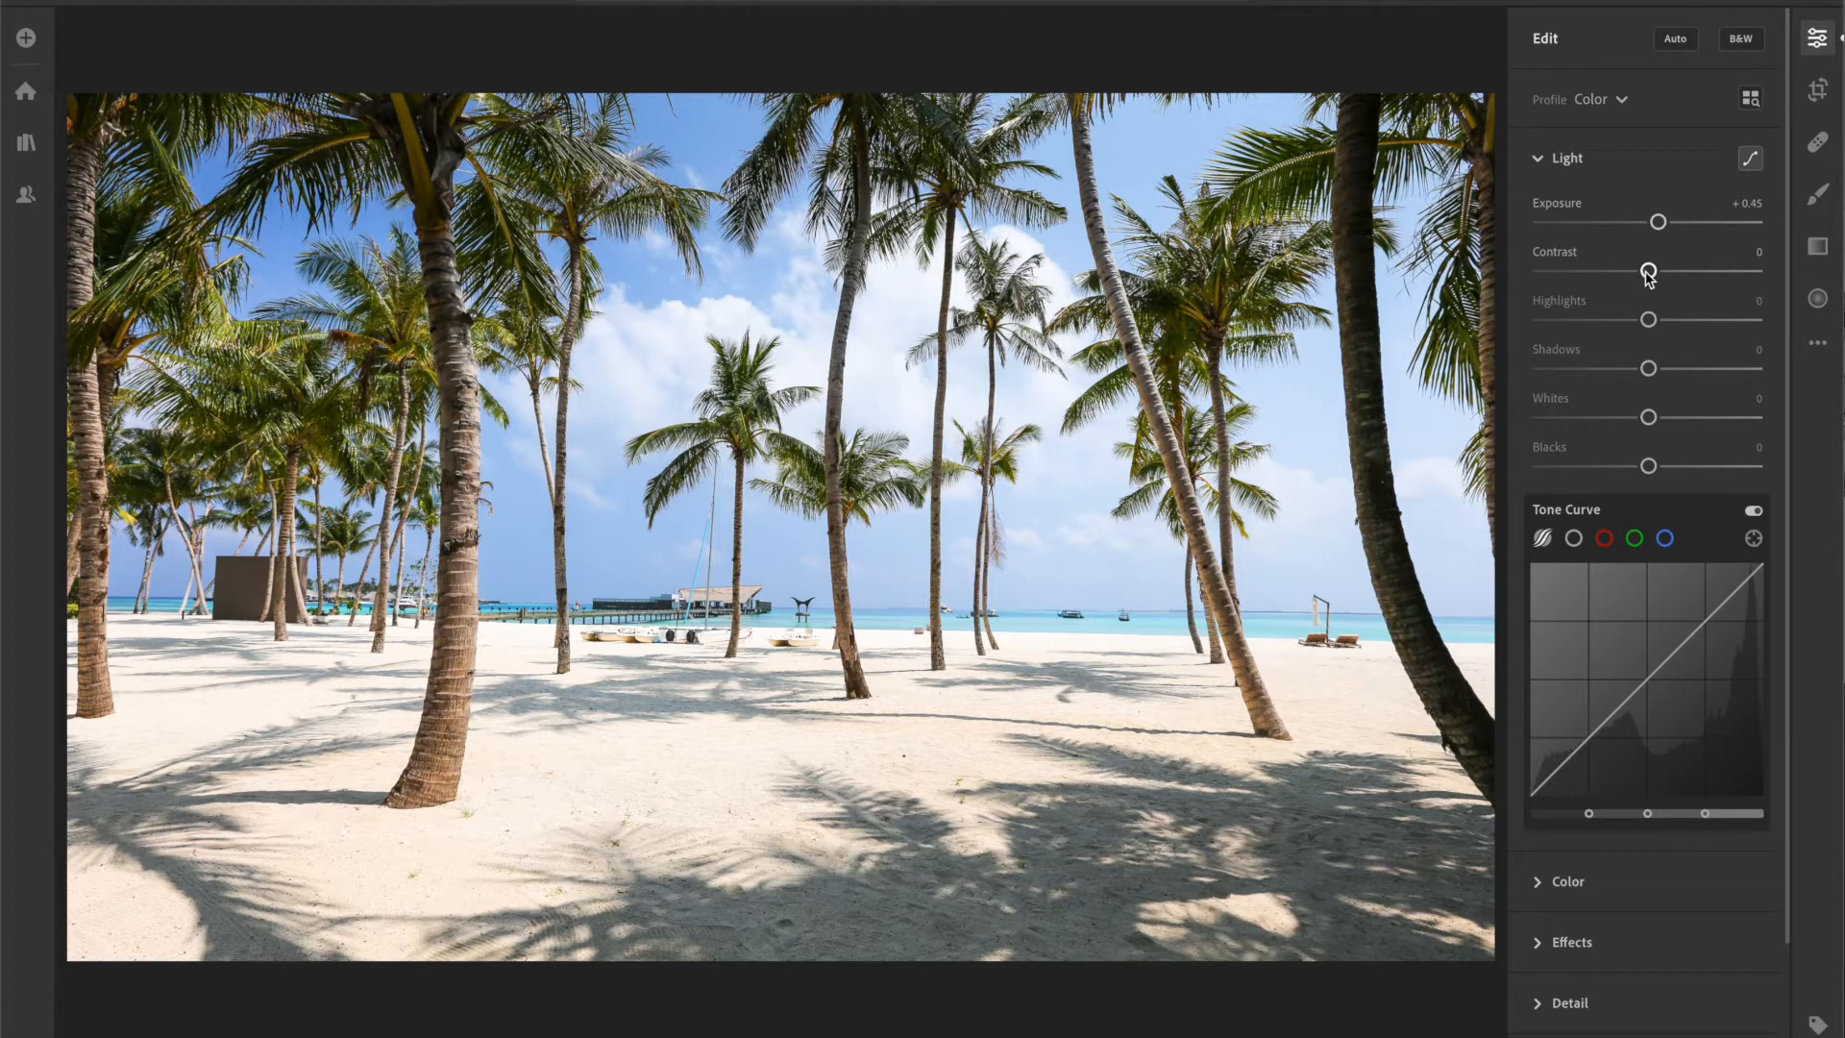
{"action": "left_click_drag", "start_coordinate": [1650, 275], "coordinate": [1661, 271]}
{"action": "left_click_drag", "start_coordinate": [1648, 318], "coordinate": [1603, 330]}
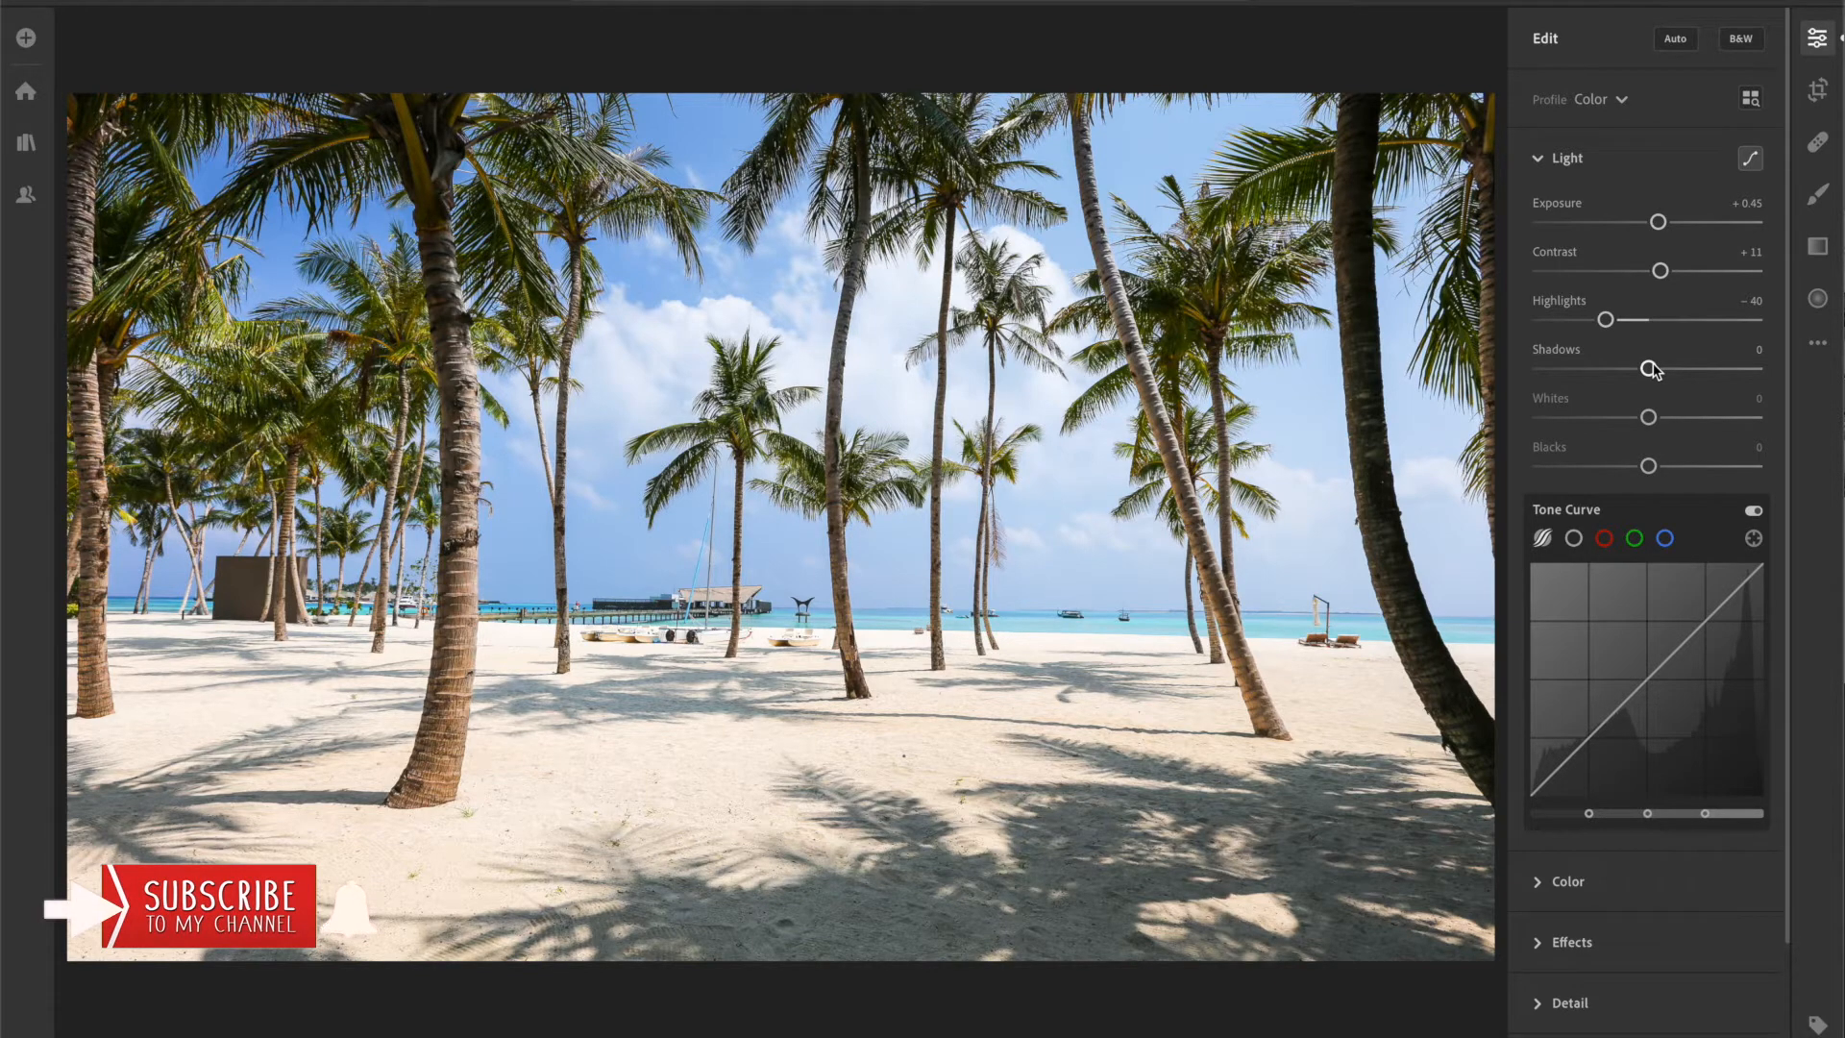
{"action": "left_click", "coordinate": [1652, 370]}
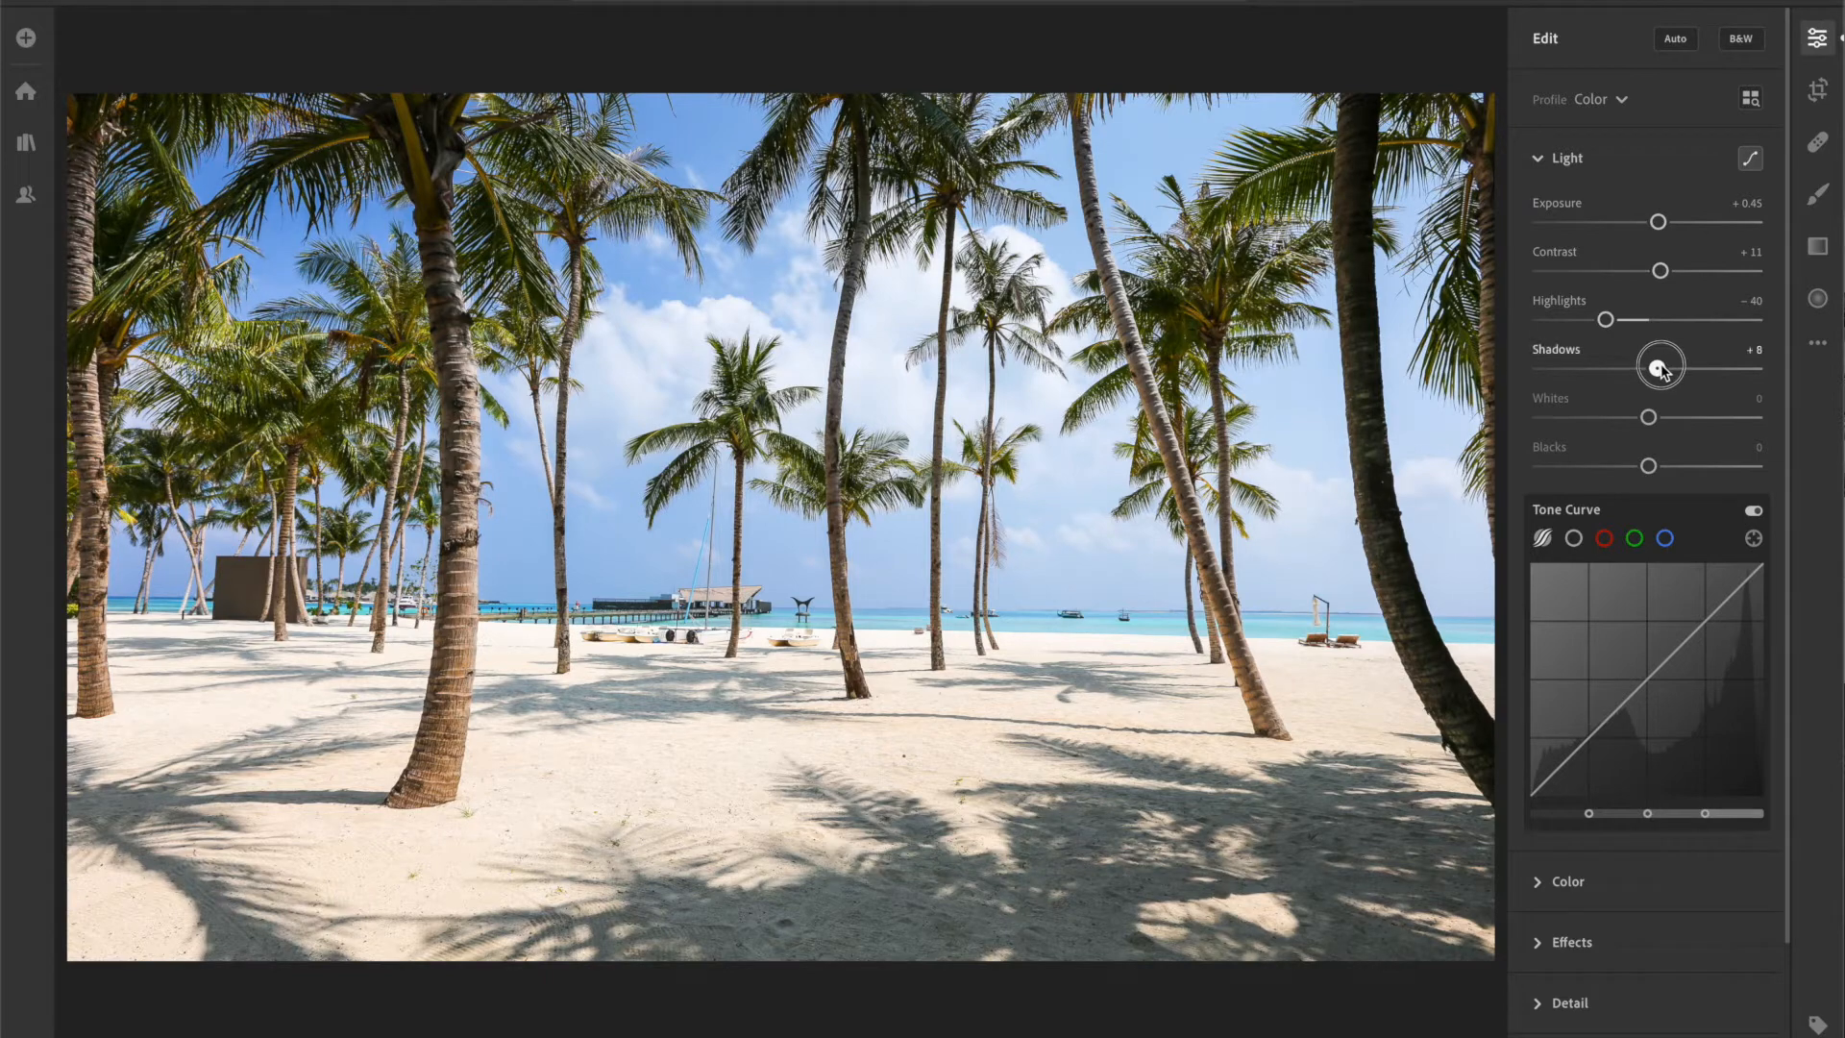
- Lift Shadows to +55, raise Whites to +34 and deepen Blacks to −34
{"action": "left_click_drag", "start_coordinate": [1652, 369], "coordinate": [1710, 372]}
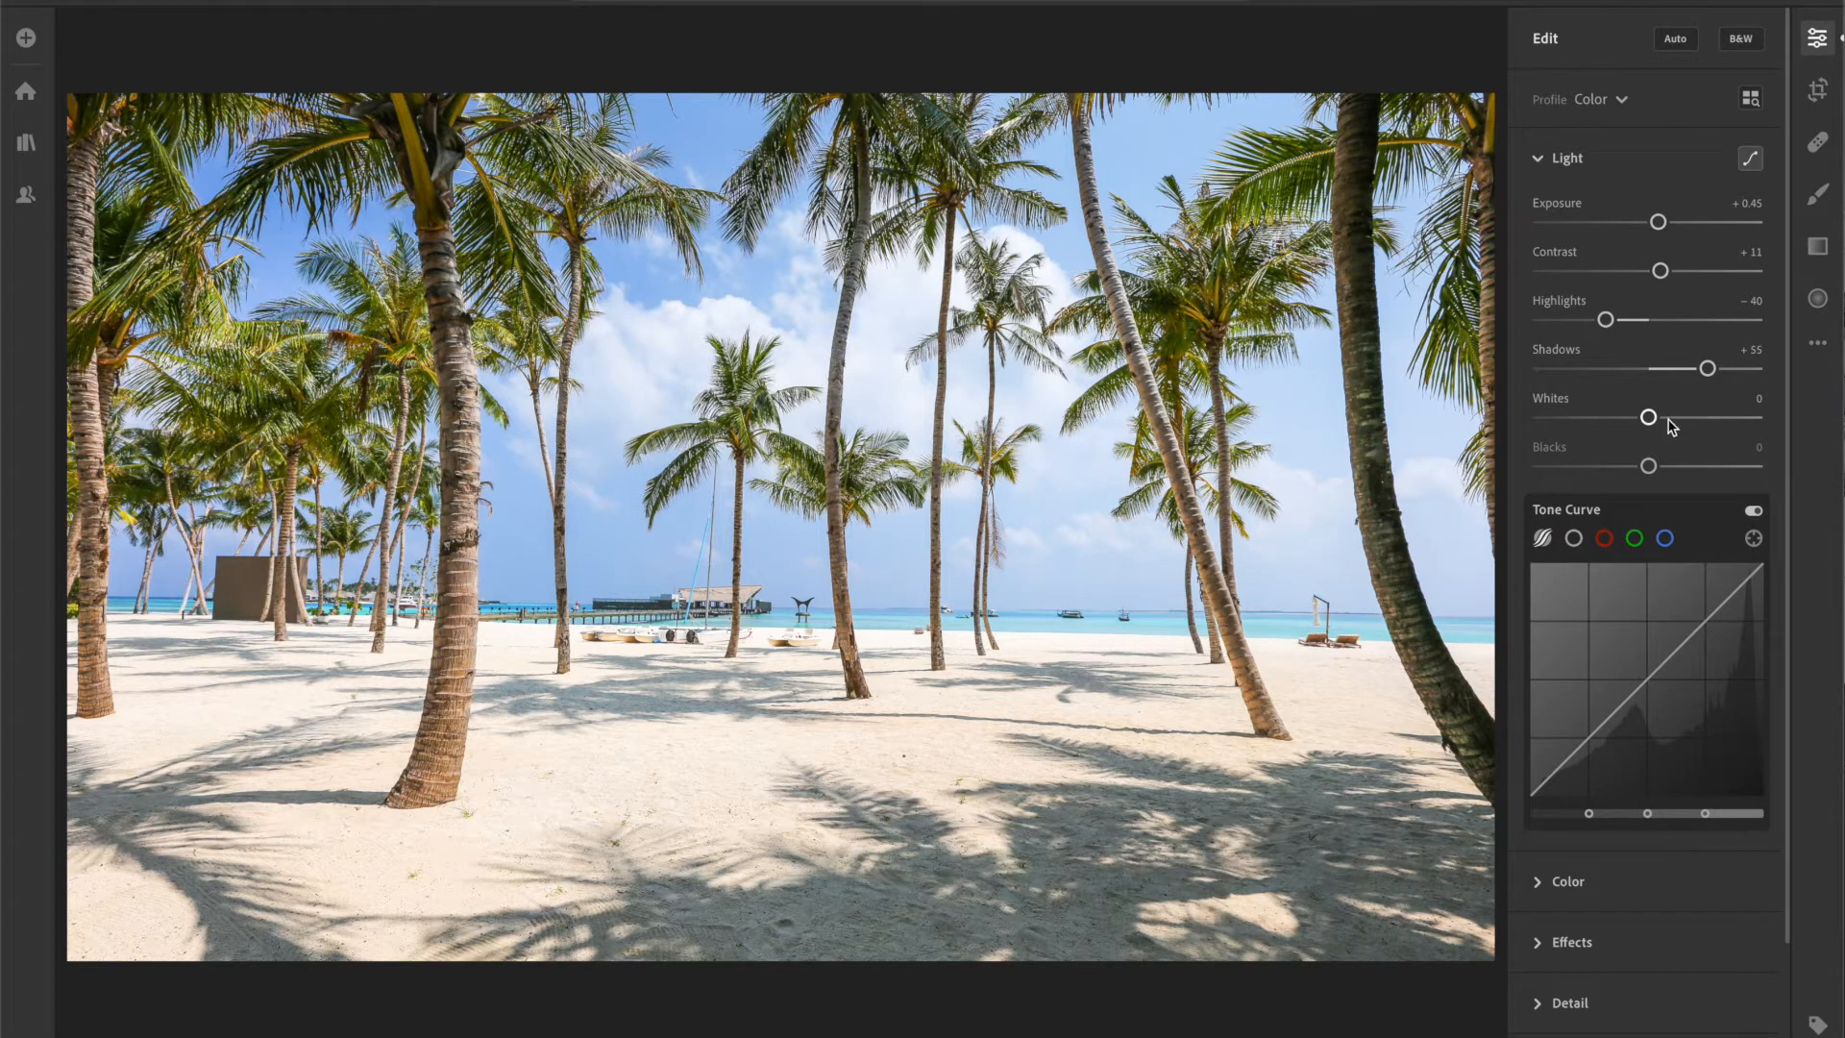
{"action": "left_click_drag", "start_coordinate": [1651, 421], "coordinate": [1661, 422]}
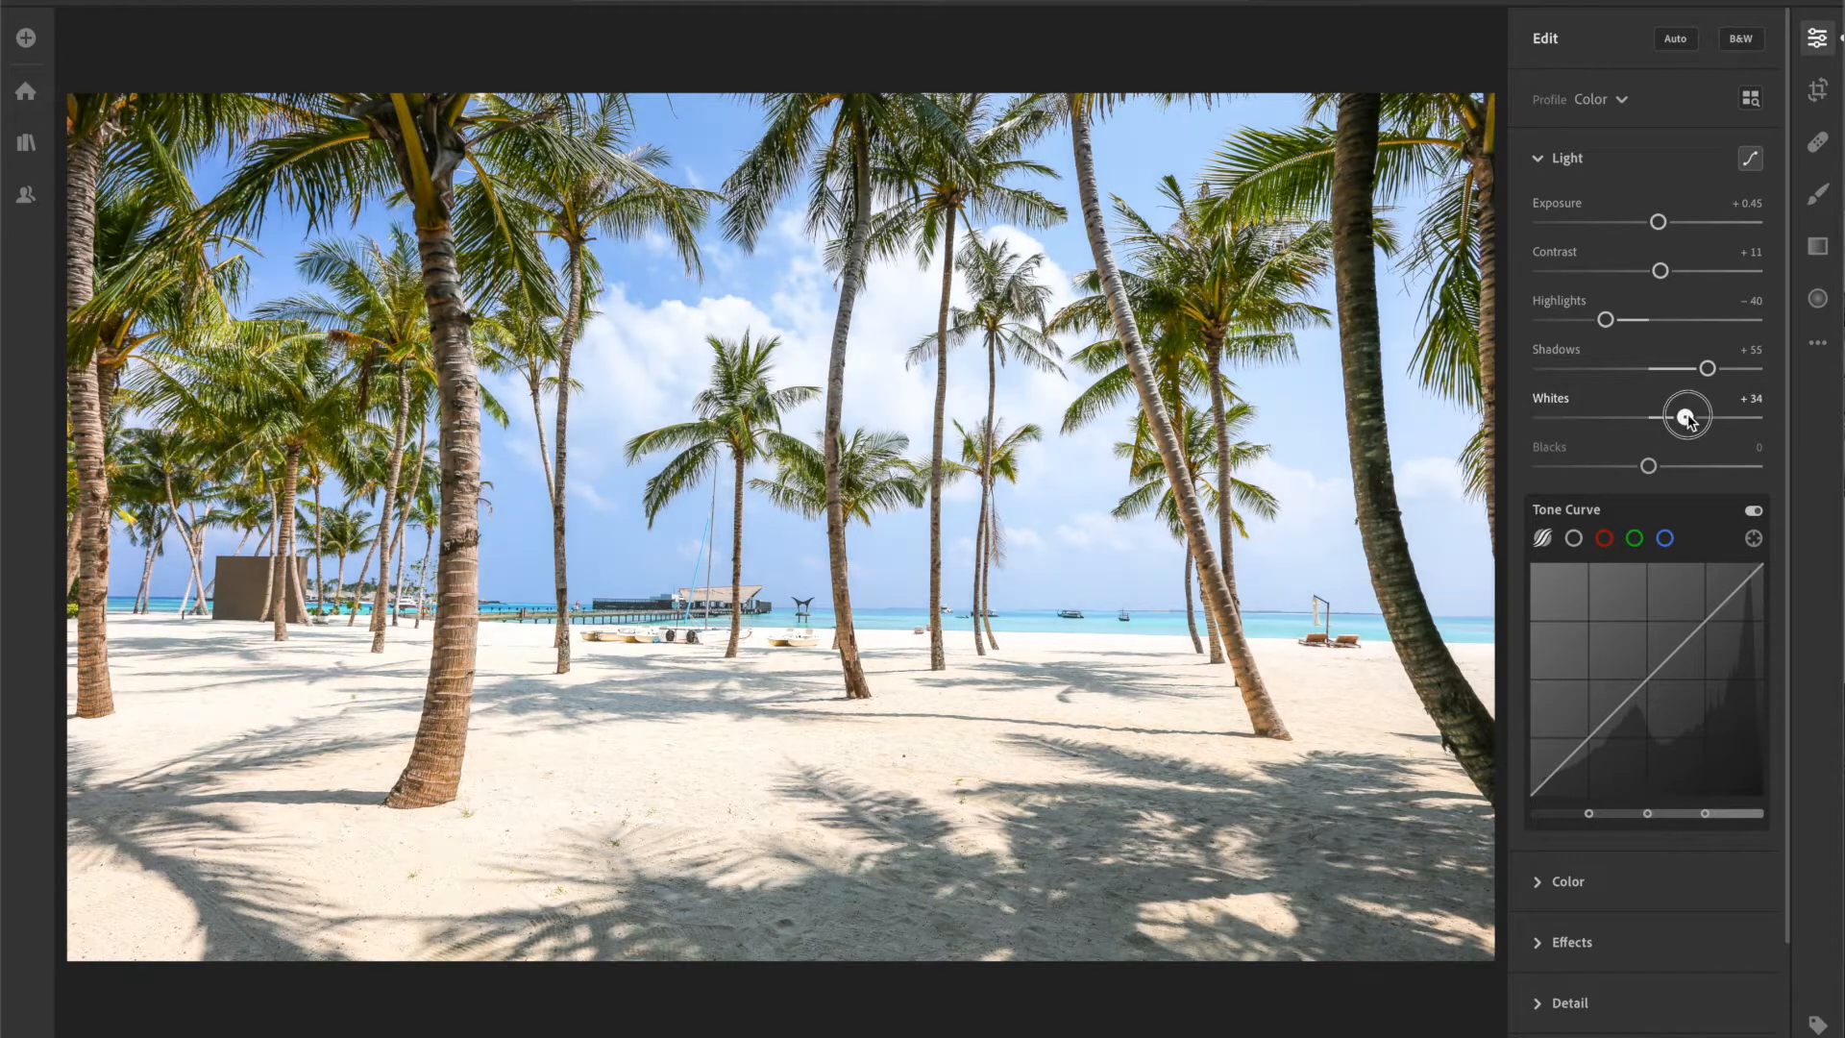
{"action": "mouse_move", "coordinate": [1661, 420]}
{"action": "left_mouse_down"}
{"action": "mouse_move", "coordinate": [1695, 418]}
{"action": "mouse_move", "coordinate": [1617, 477]}
{"action": "left_mouse_up"}
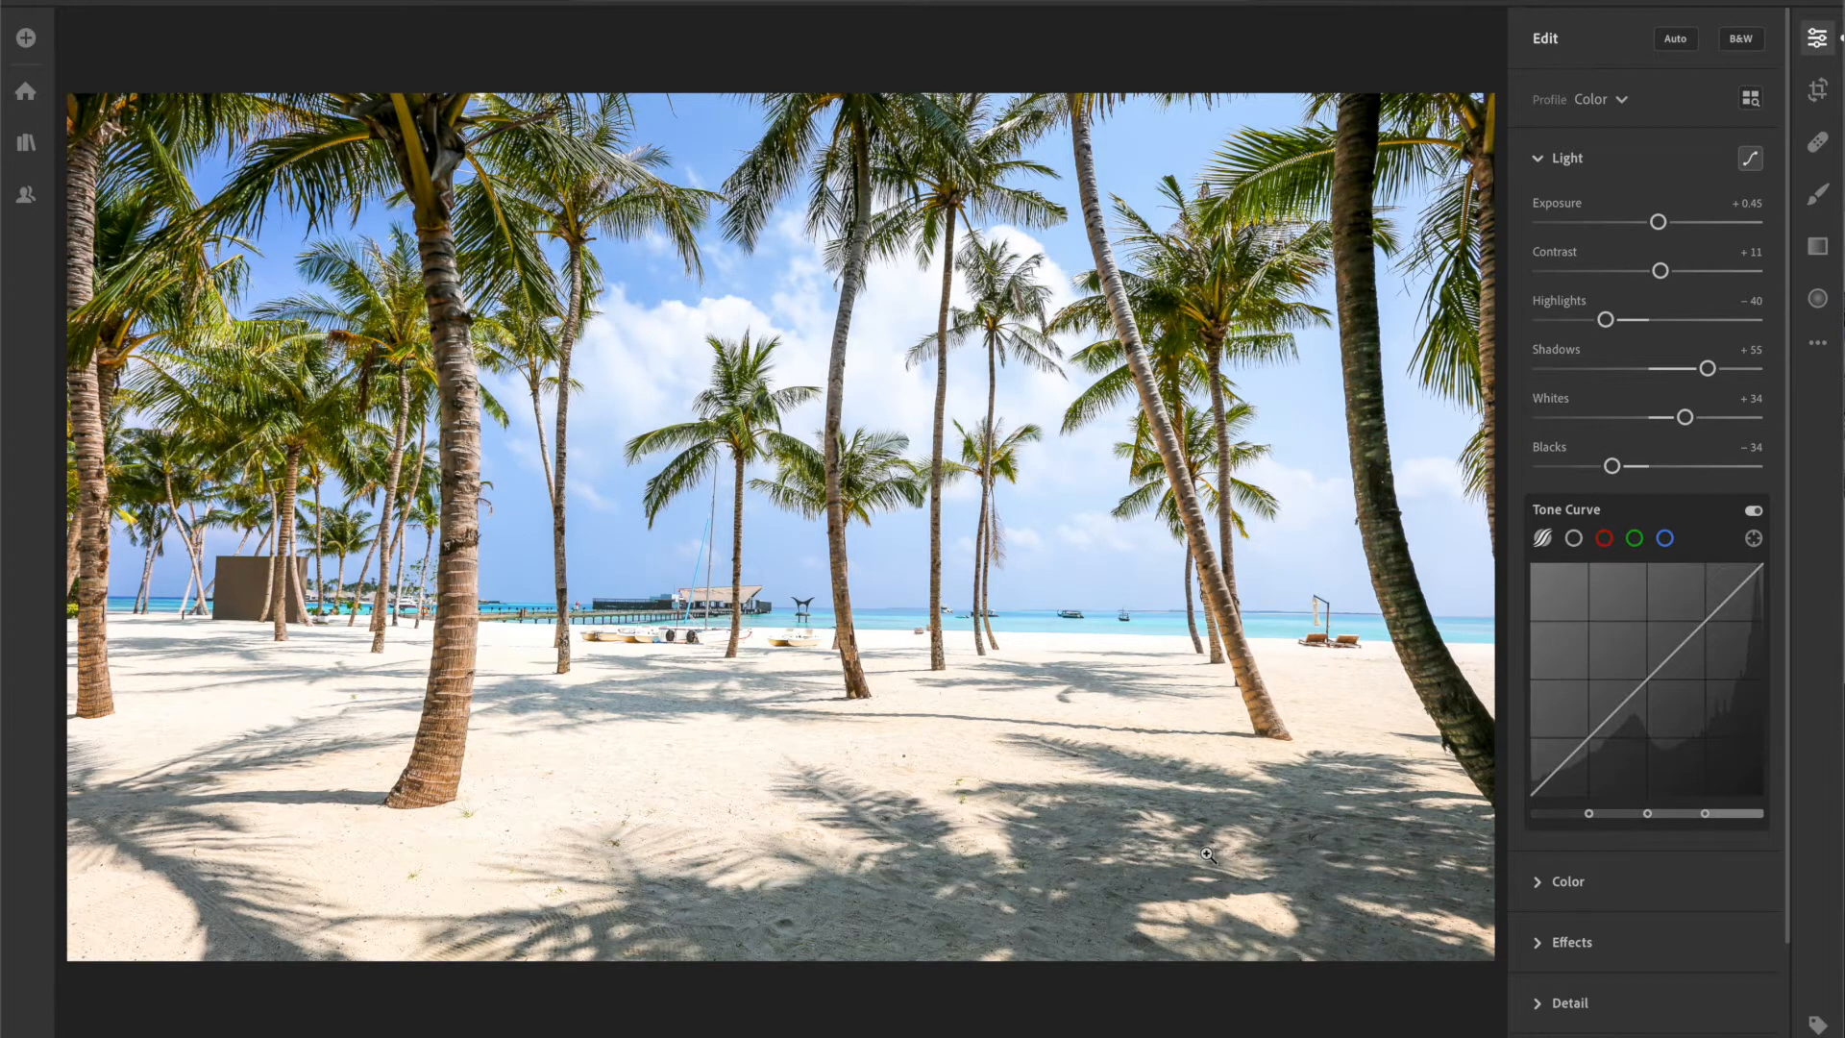
{"action": "key", "text": "backslash"}
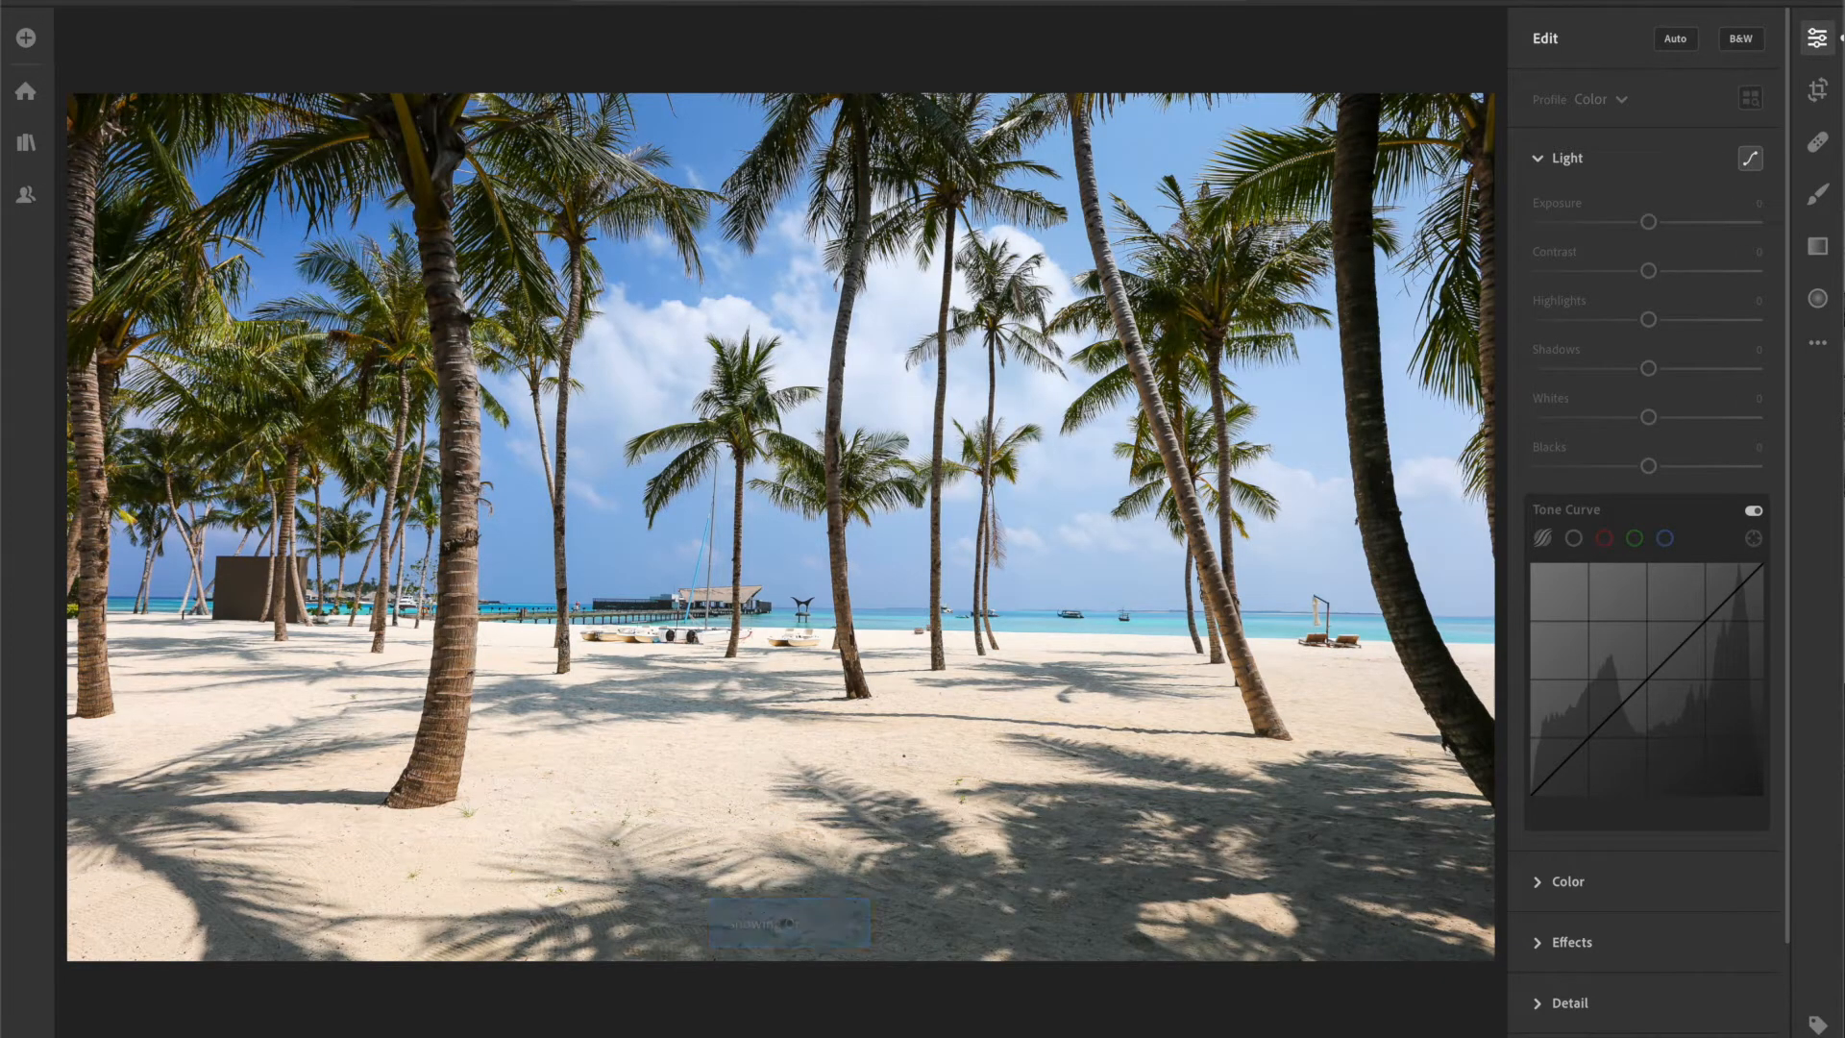
{"action": "key", "text": "backslash"}
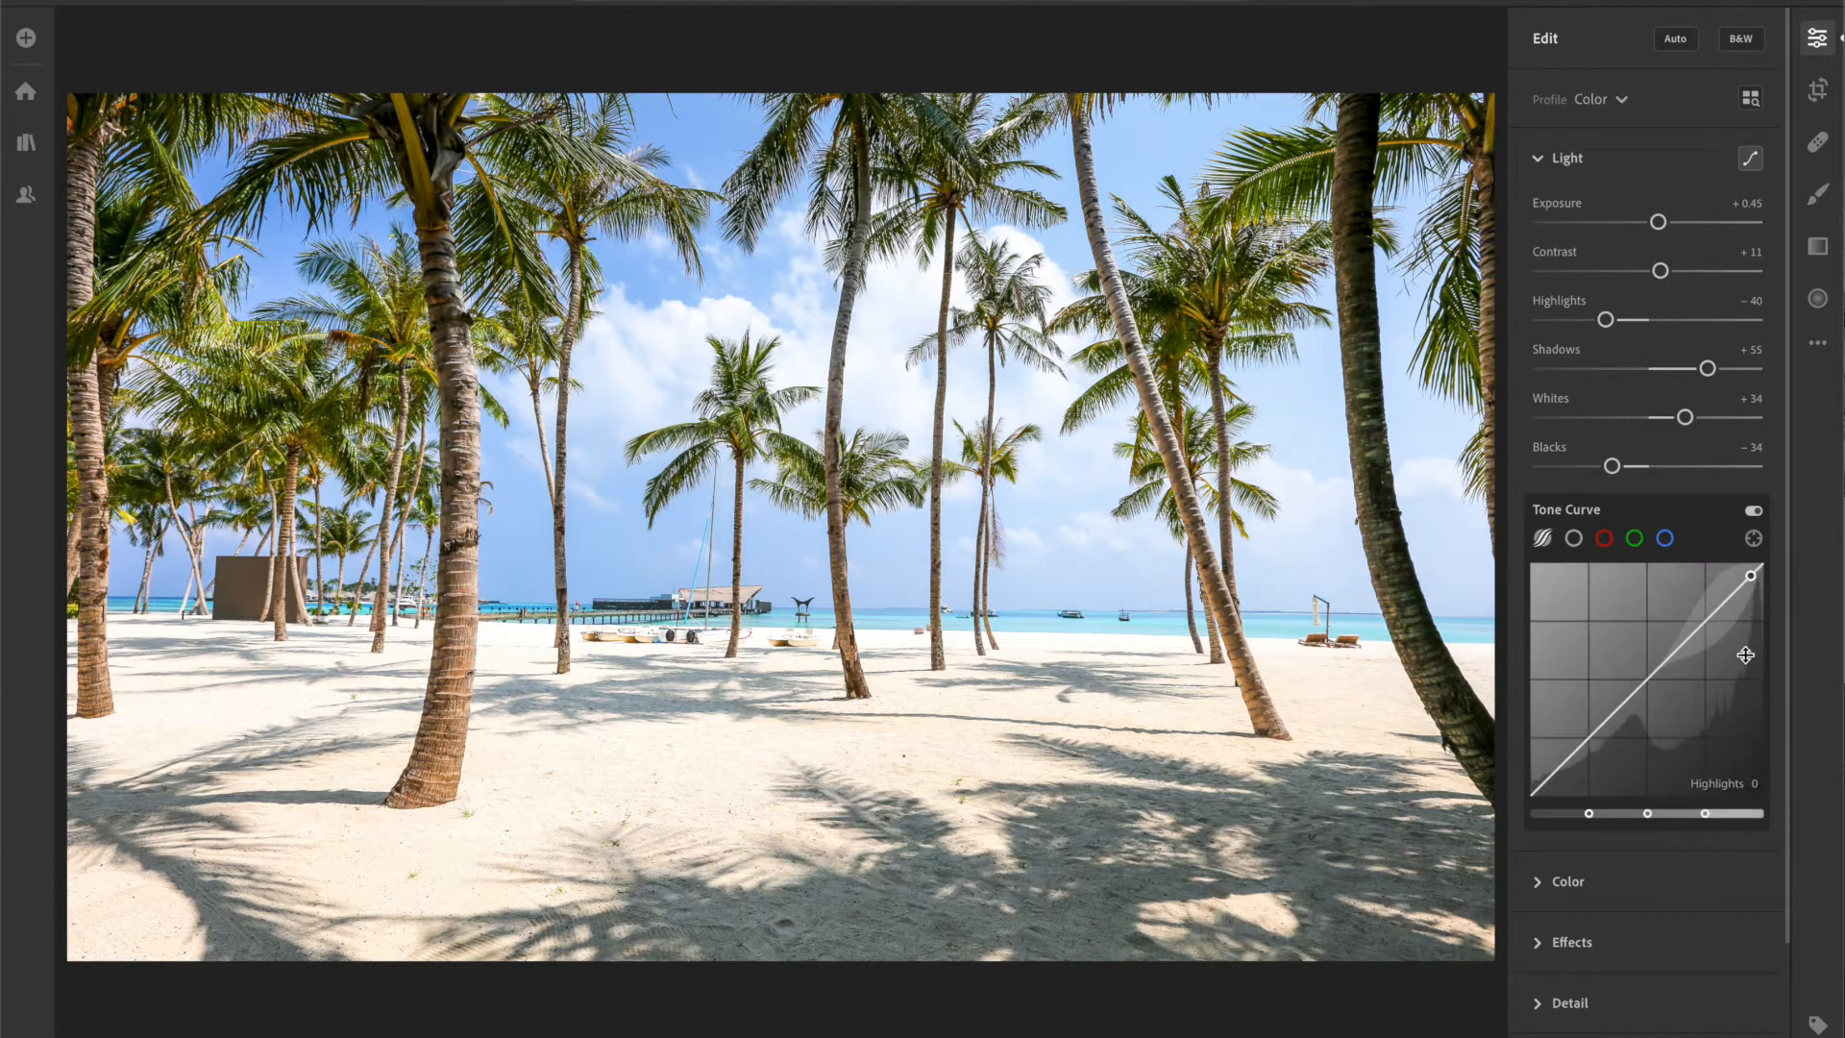
{"action": "scroll", "coordinate": [1687, 678], "scroll_direction": "down", "scroll_amount": 1}
{"action": "scroll", "coordinate": [1690, 679], "scroll_direction": "down", "scroll_amount": 1}
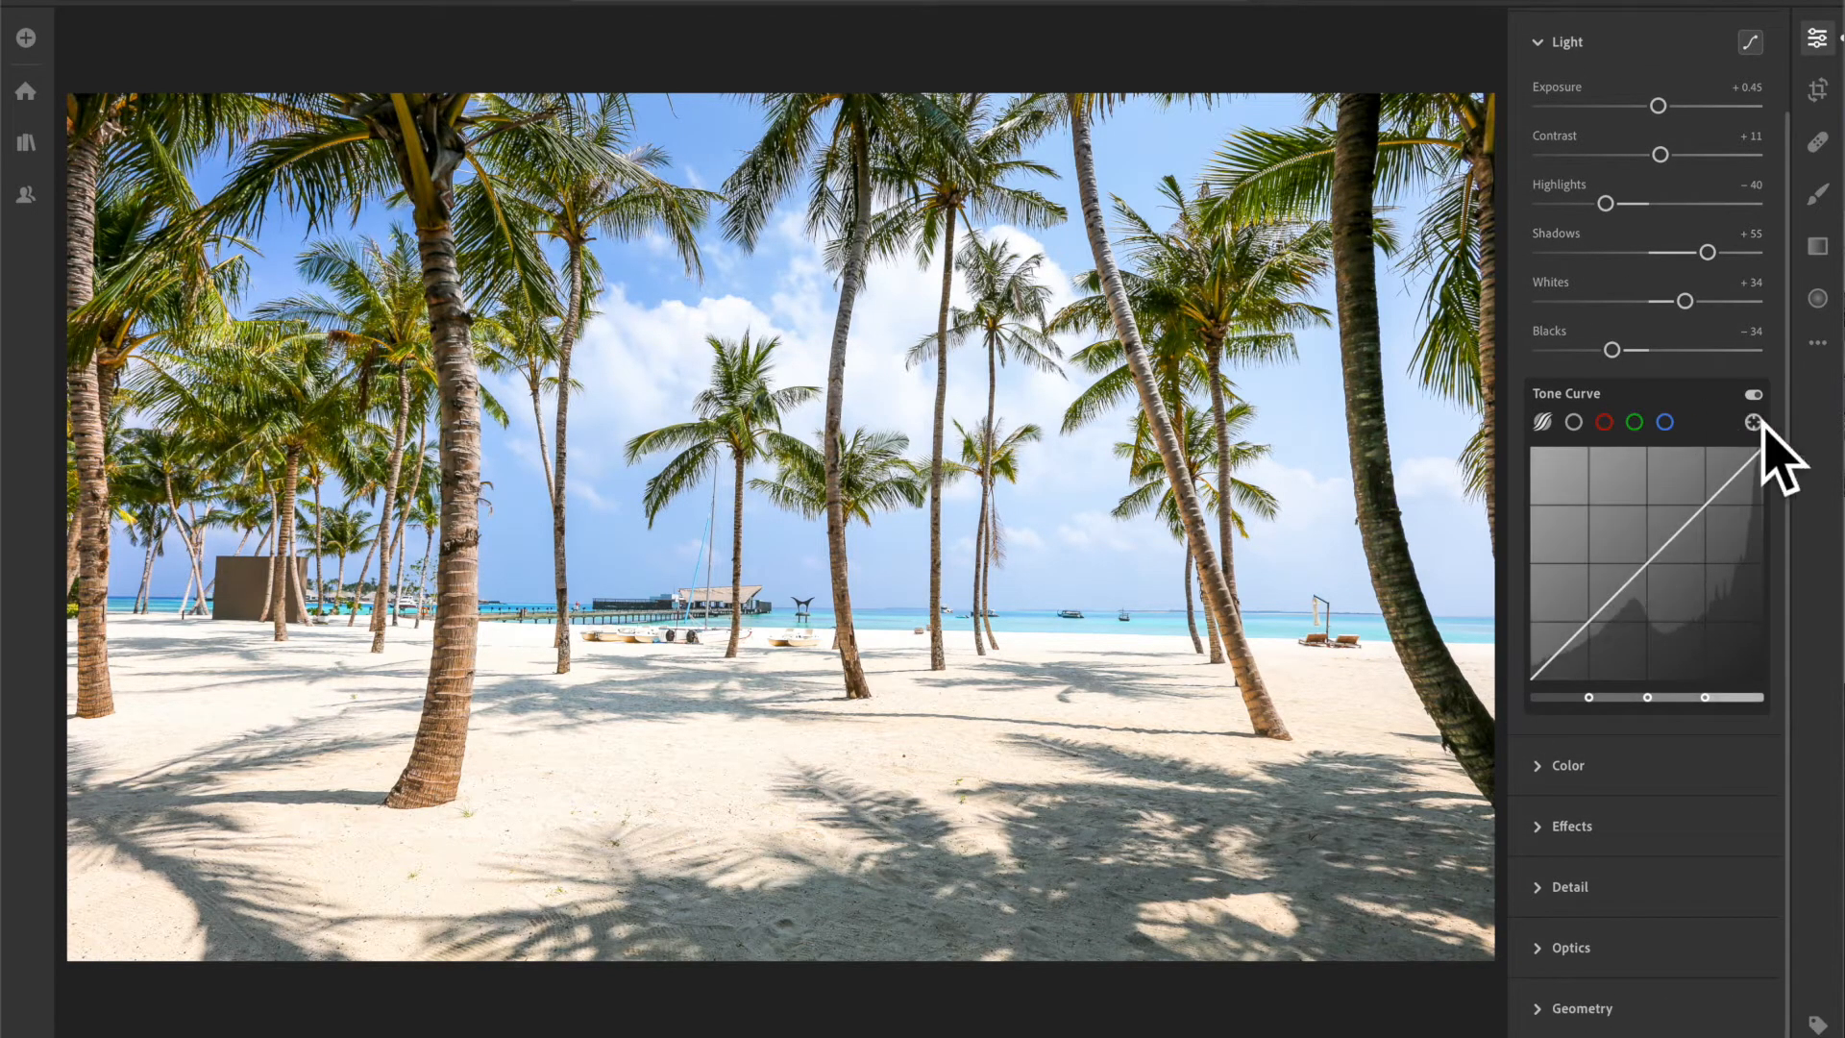
- In Color, set Vibrance +15 and Saturation +8, comparing with the original
{"action": "left_click", "coordinate": [1537, 769]}
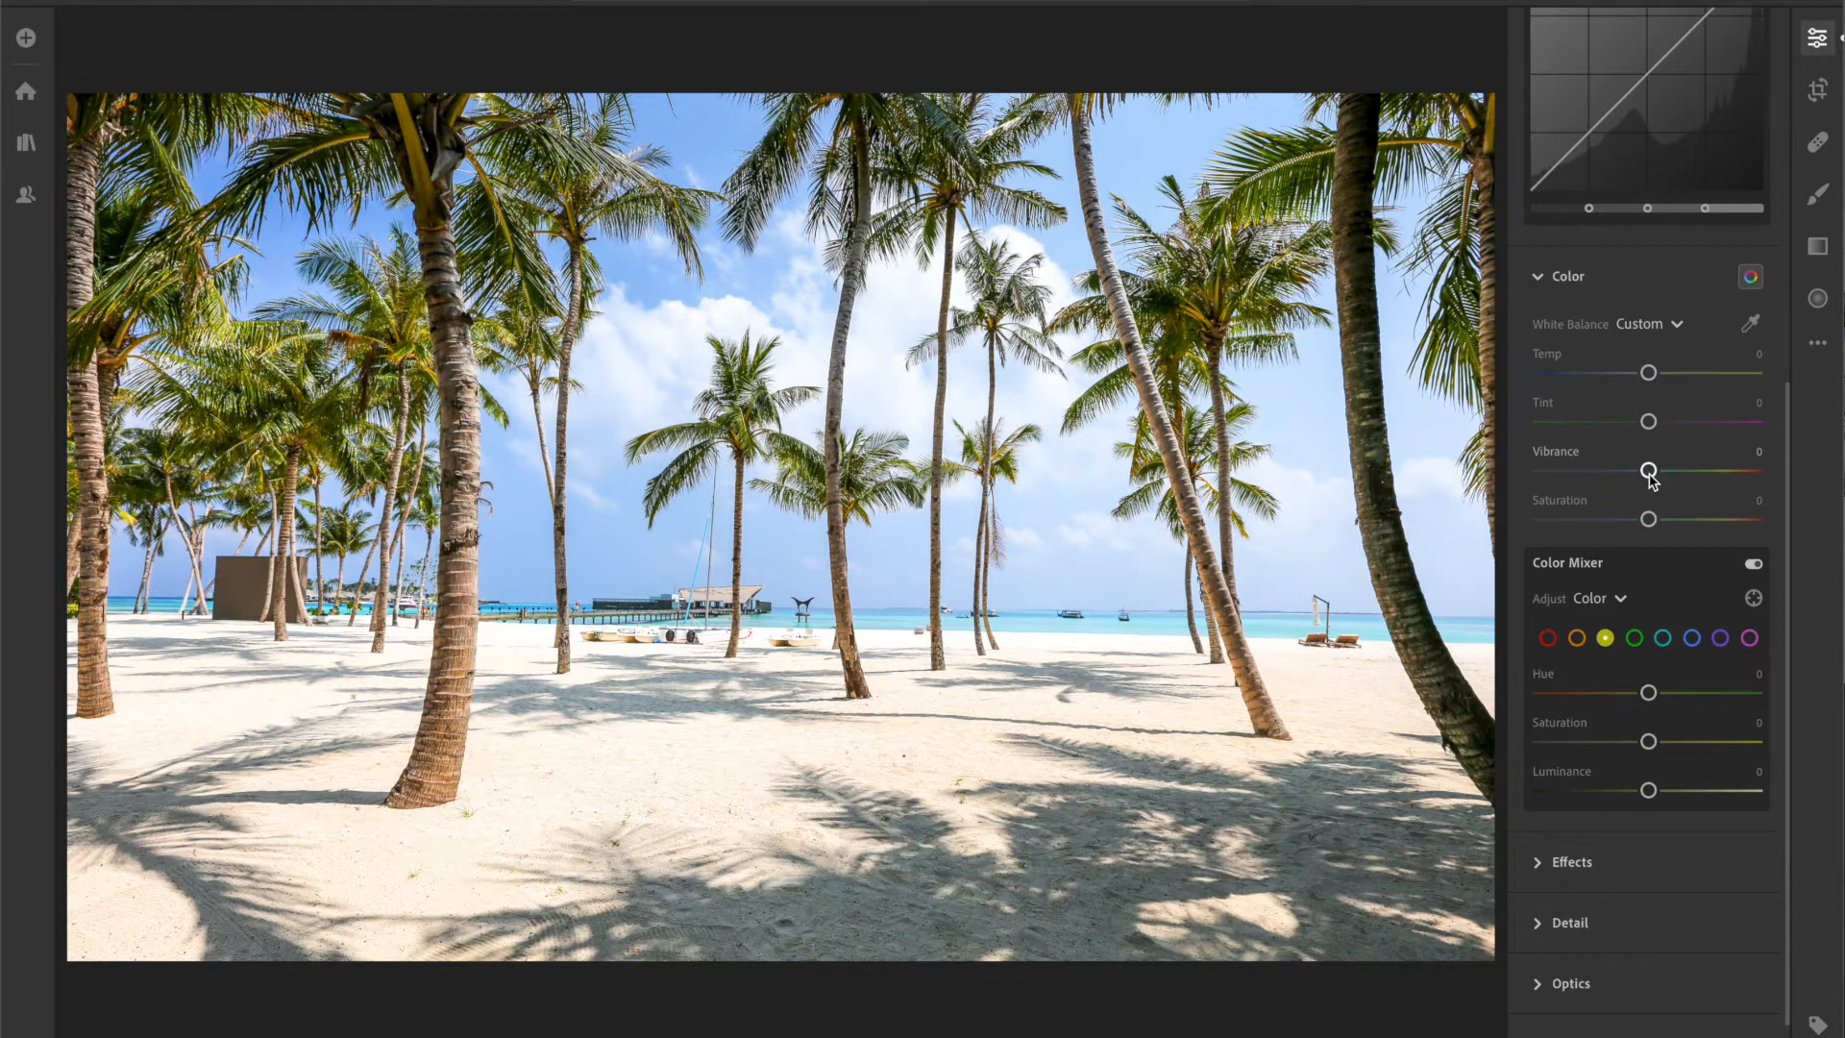
{"action": "left_click_drag", "start_coordinate": [1650, 472], "coordinate": [1665, 472]}
{"action": "left_click_drag", "start_coordinate": [1653, 525], "coordinate": [1661, 524]}
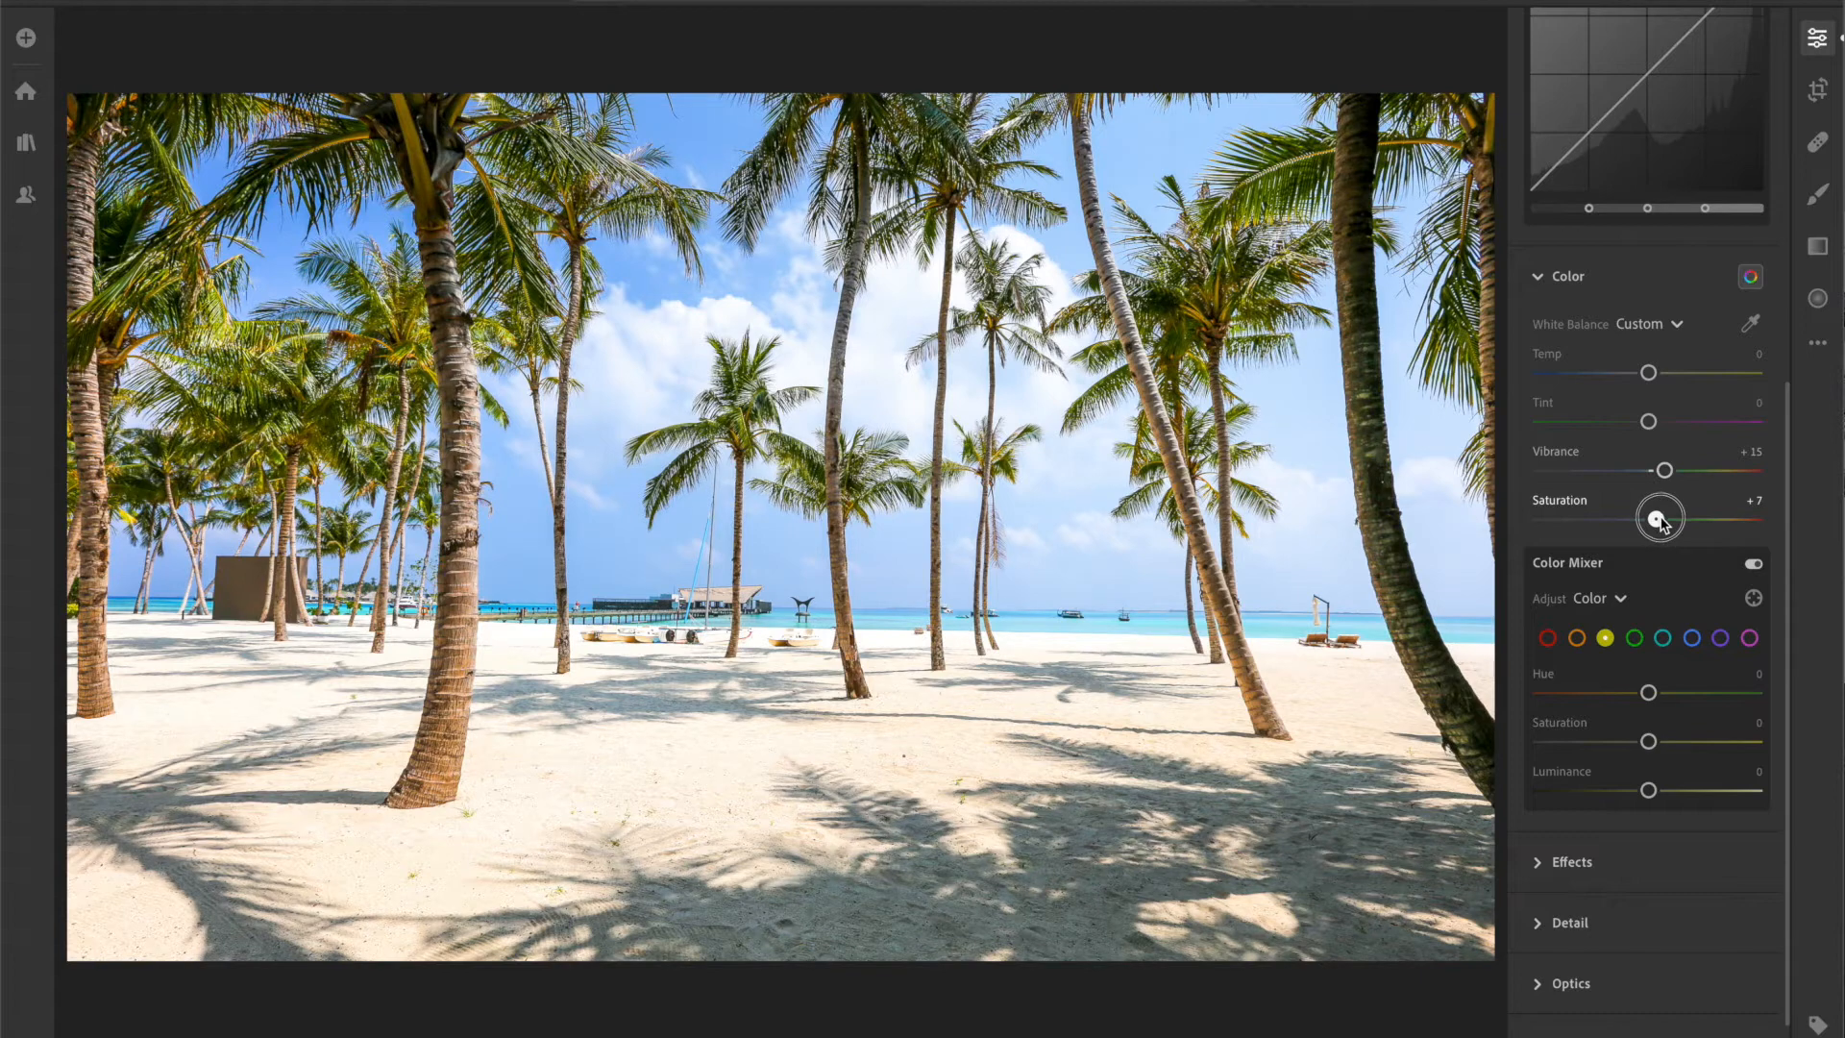
{"action": "left_click_drag", "start_coordinate": [1661, 523], "coordinate": [1658, 522]}
{"action": "key", "text": "backslash"}
{"action": "key", "text": "backslash"}
- In Effects, raise Dehaze to +52 and compare against the unedited original
{"action": "left_click", "coordinate": [1601, 860]}
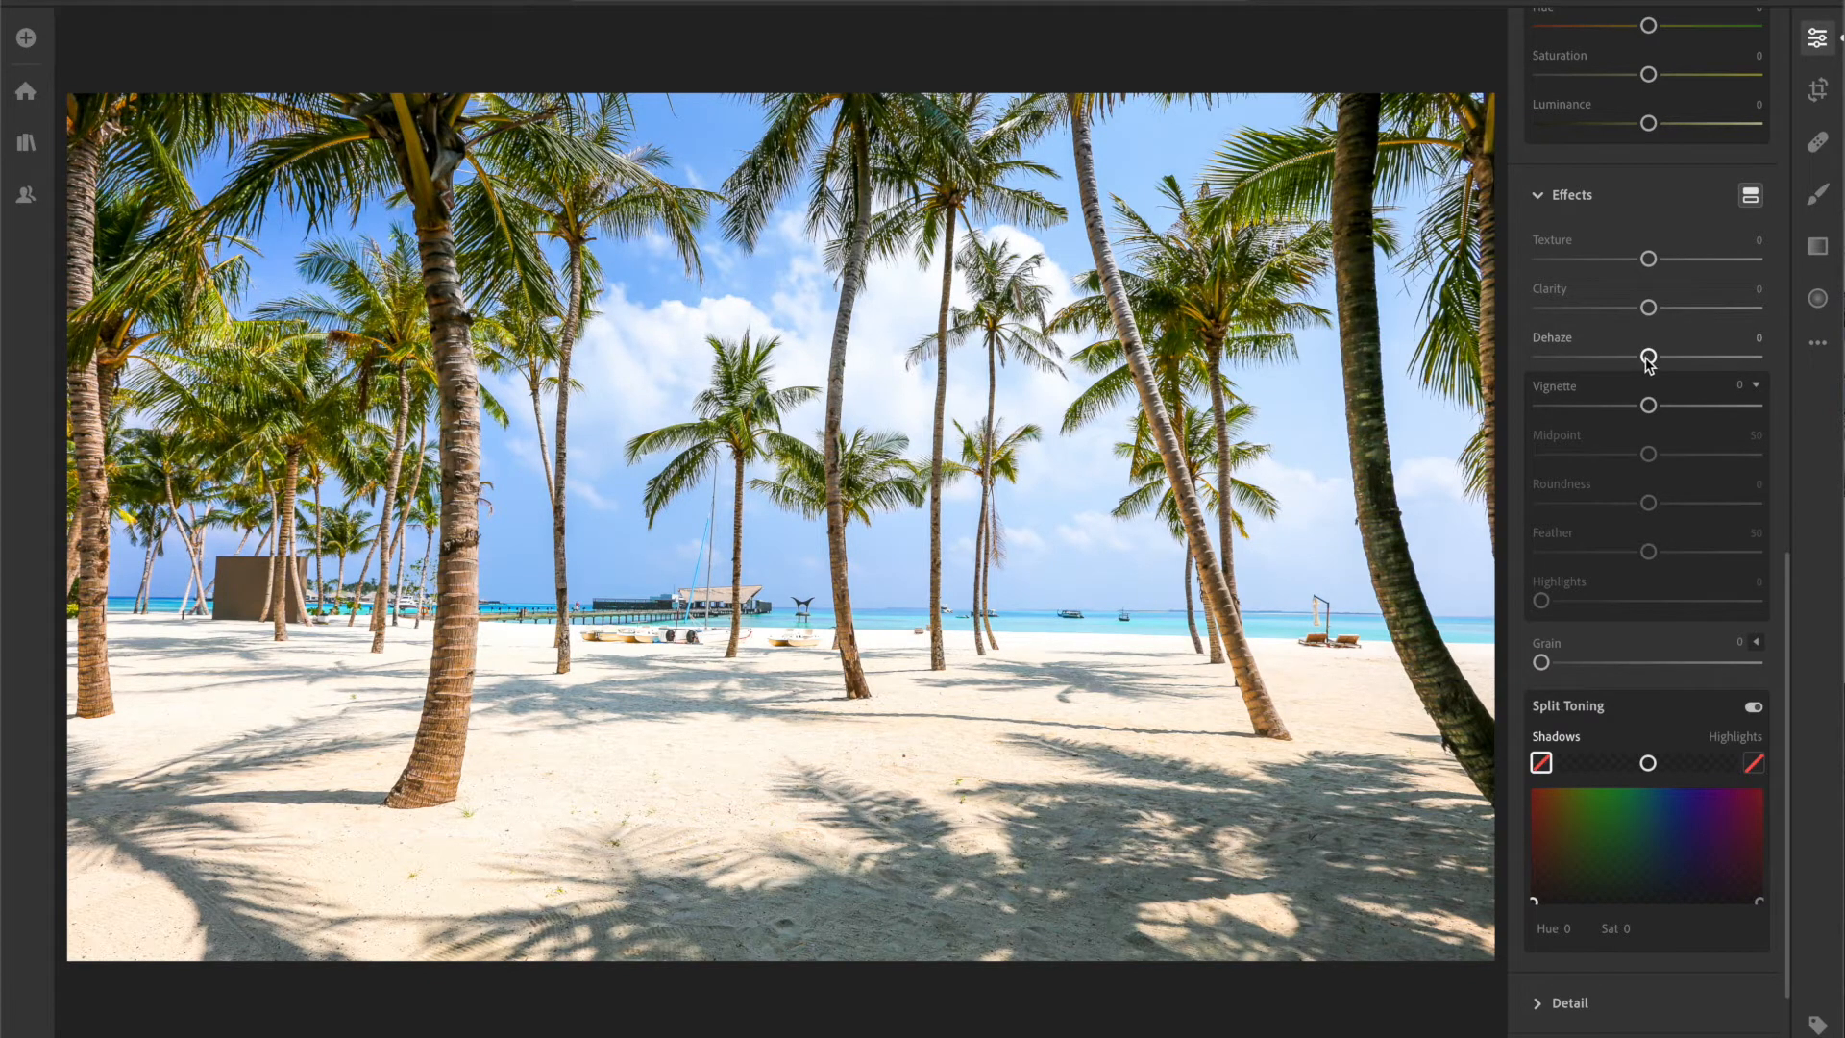
{"action": "mouse_move", "coordinate": [1647, 358]}
{"action": "left_mouse_down"}
{"action": "mouse_move", "coordinate": [1571, 358]}
{"action": "mouse_move", "coordinate": [1684, 359]}
{"action": "left_mouse_up"}
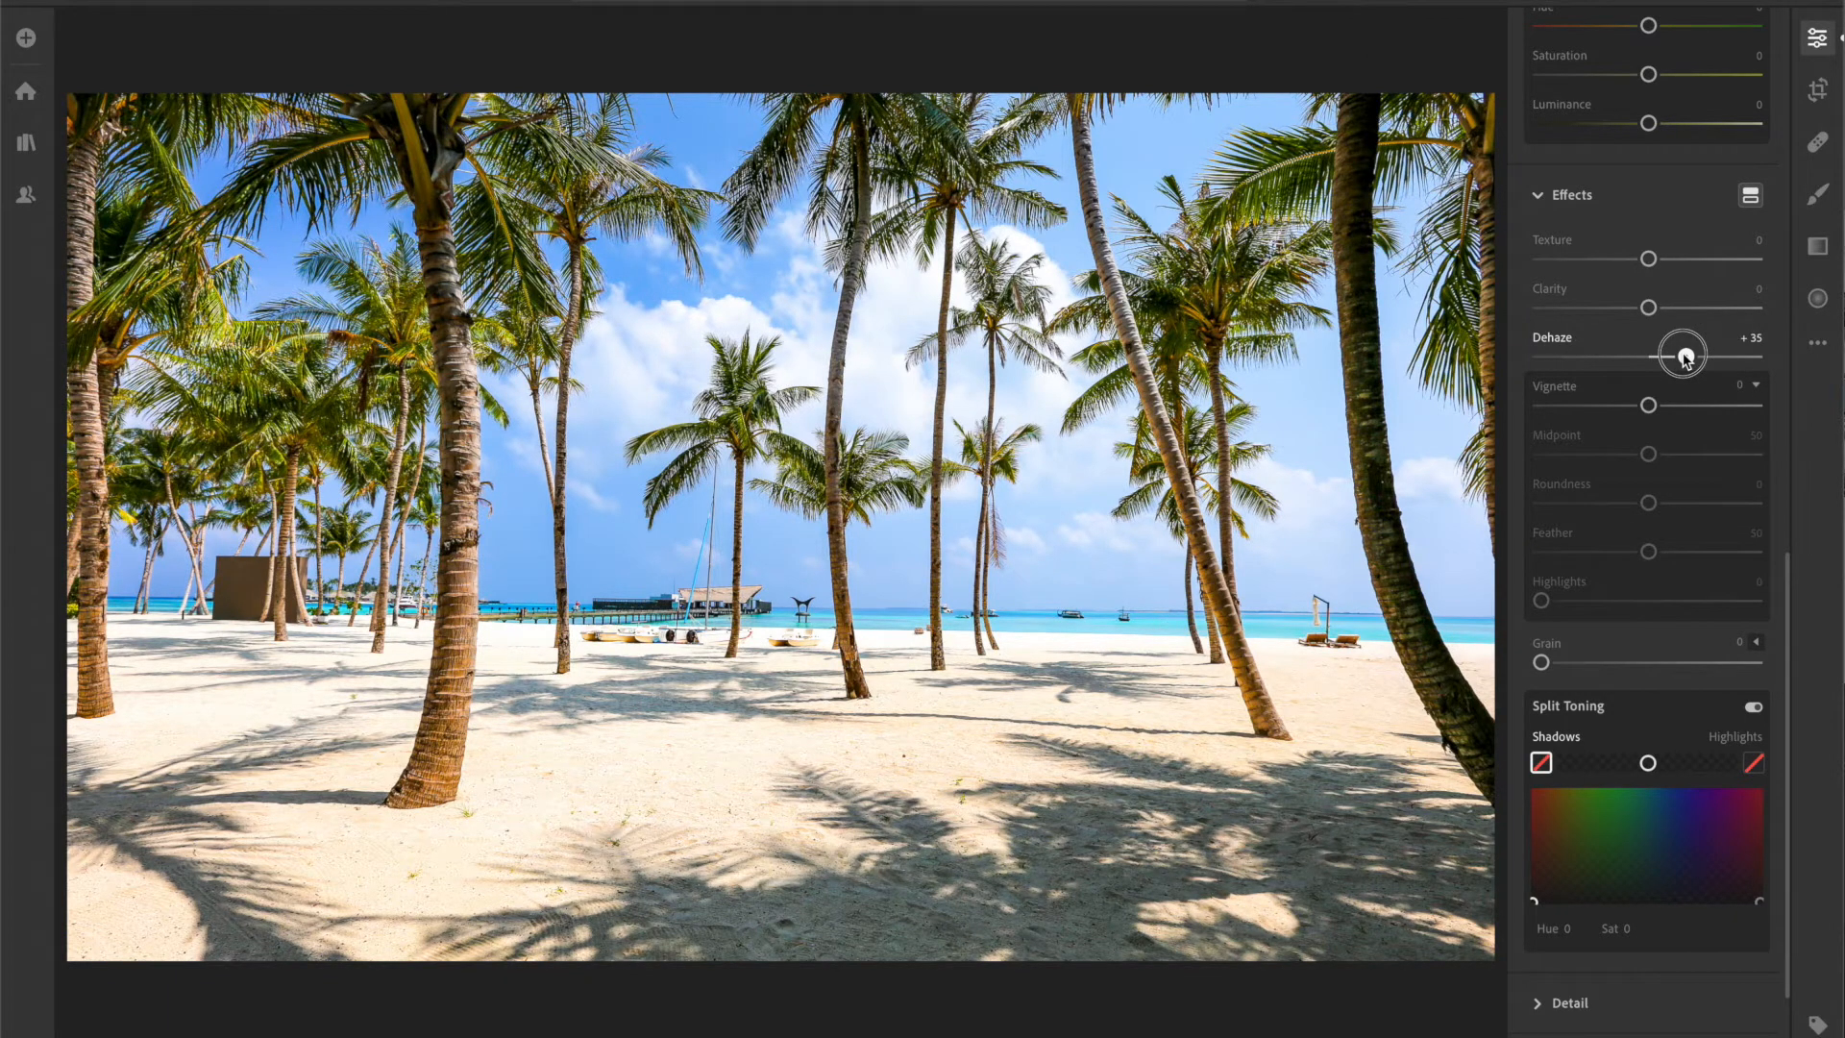
{"action": "left_click_drag", "start_coordinate": [1688, 359], "coordinate": [1702, 361]}
{"action": "scroll", "coordinate": [1701, 360], "scroll_direction": "down", "scroll_amount": 2}
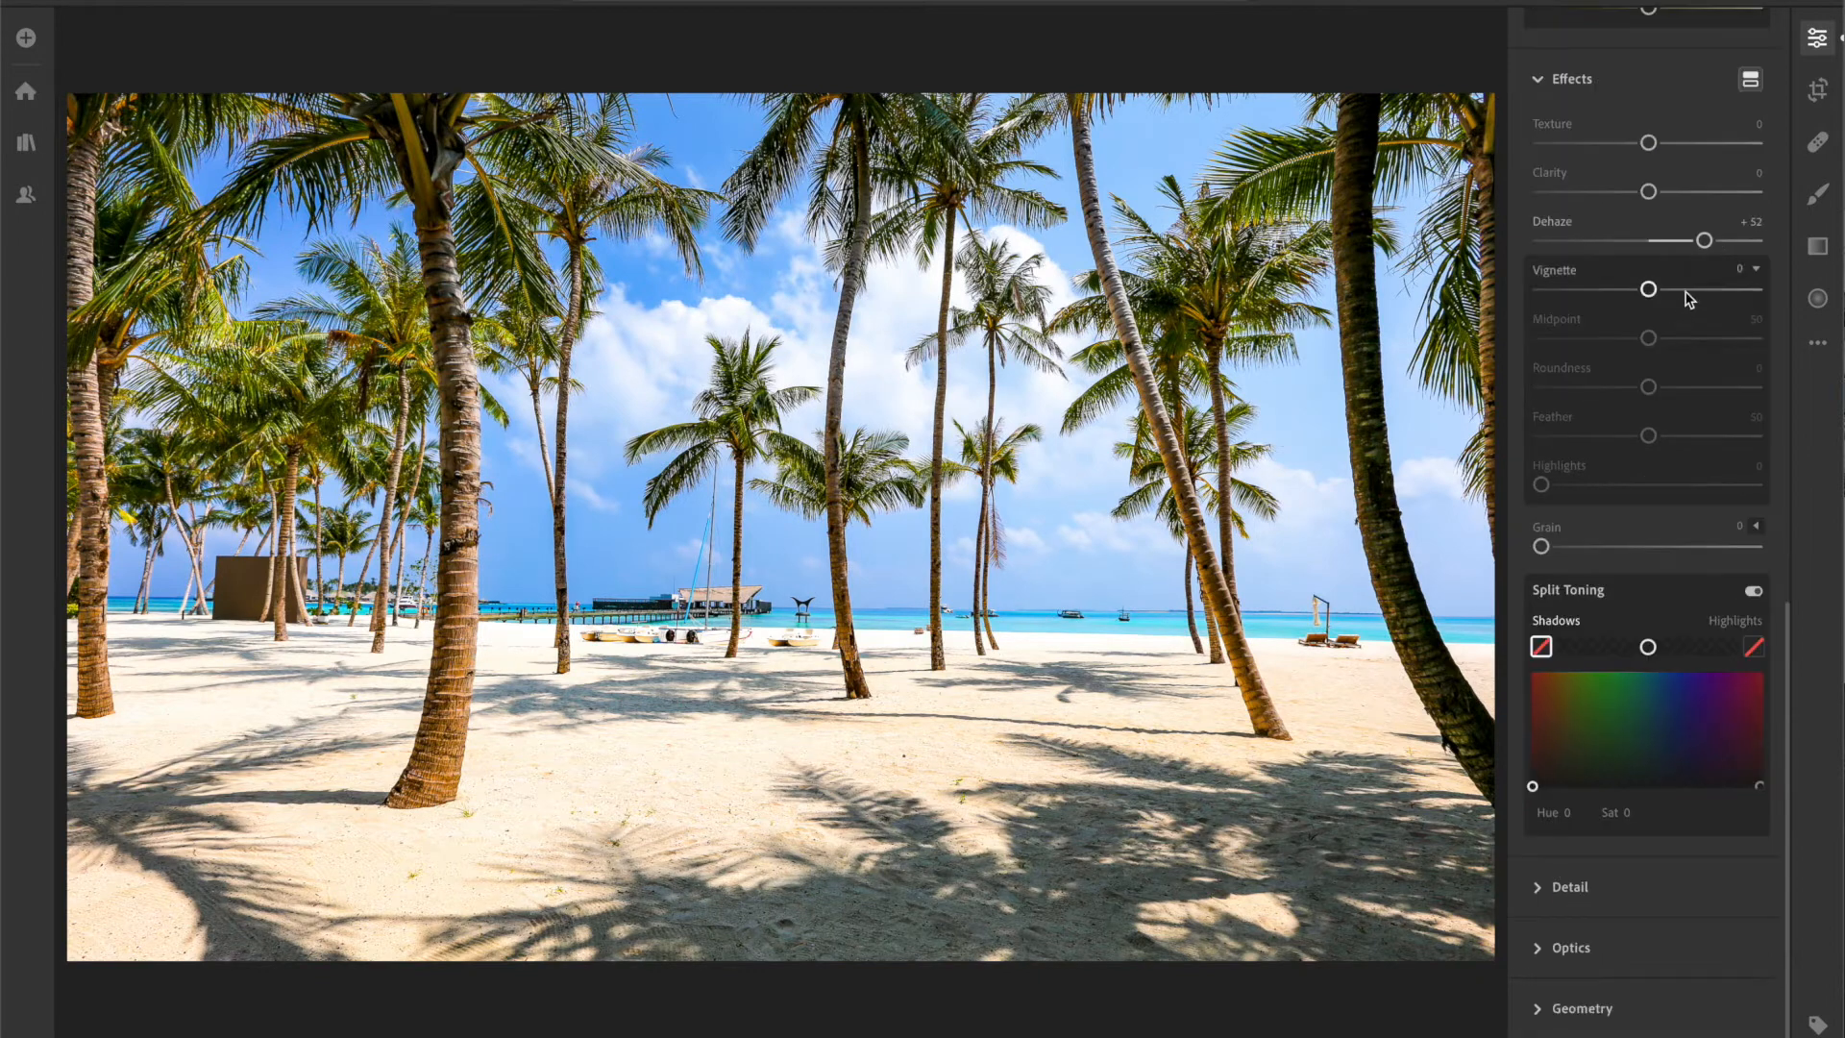
{"action": "left_click_drag", "start_coordinate": [1701, 239], "coordinate": [1706, 239]}
{"action": "key", "text": "backslash"}
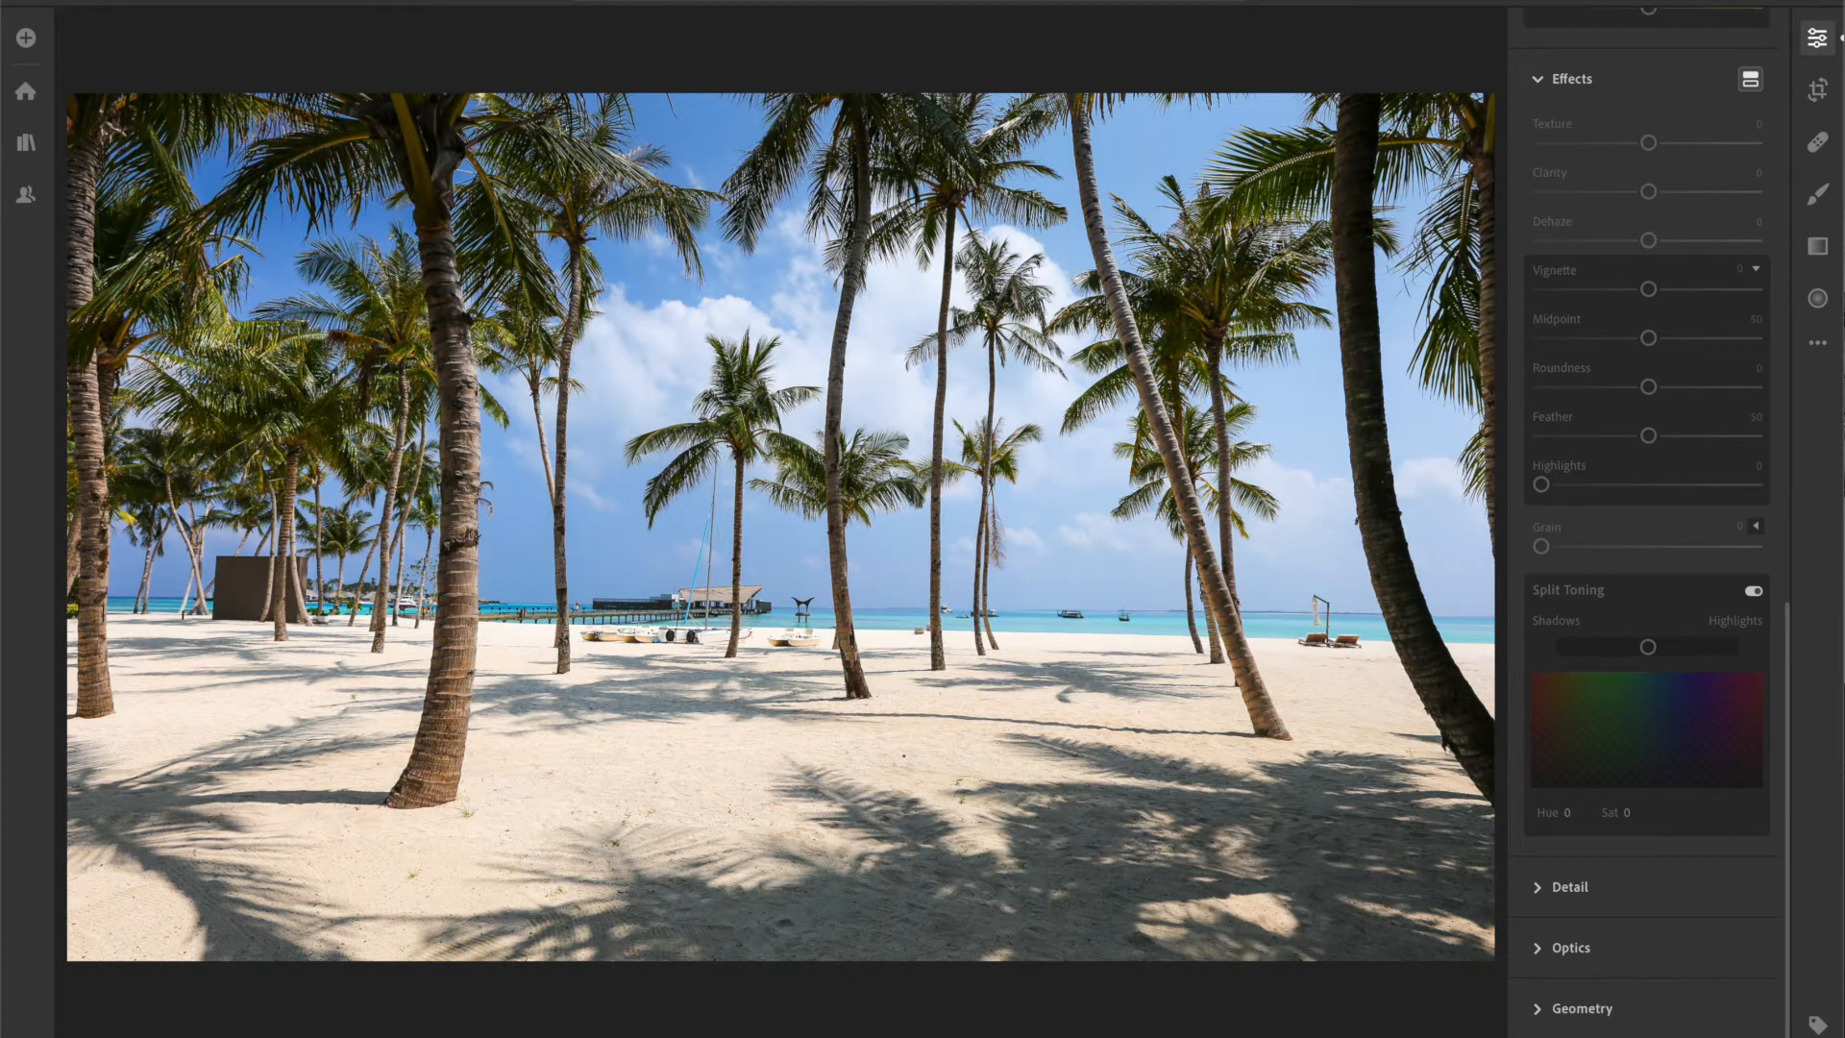
{"action": "key", "text": "backslash"}
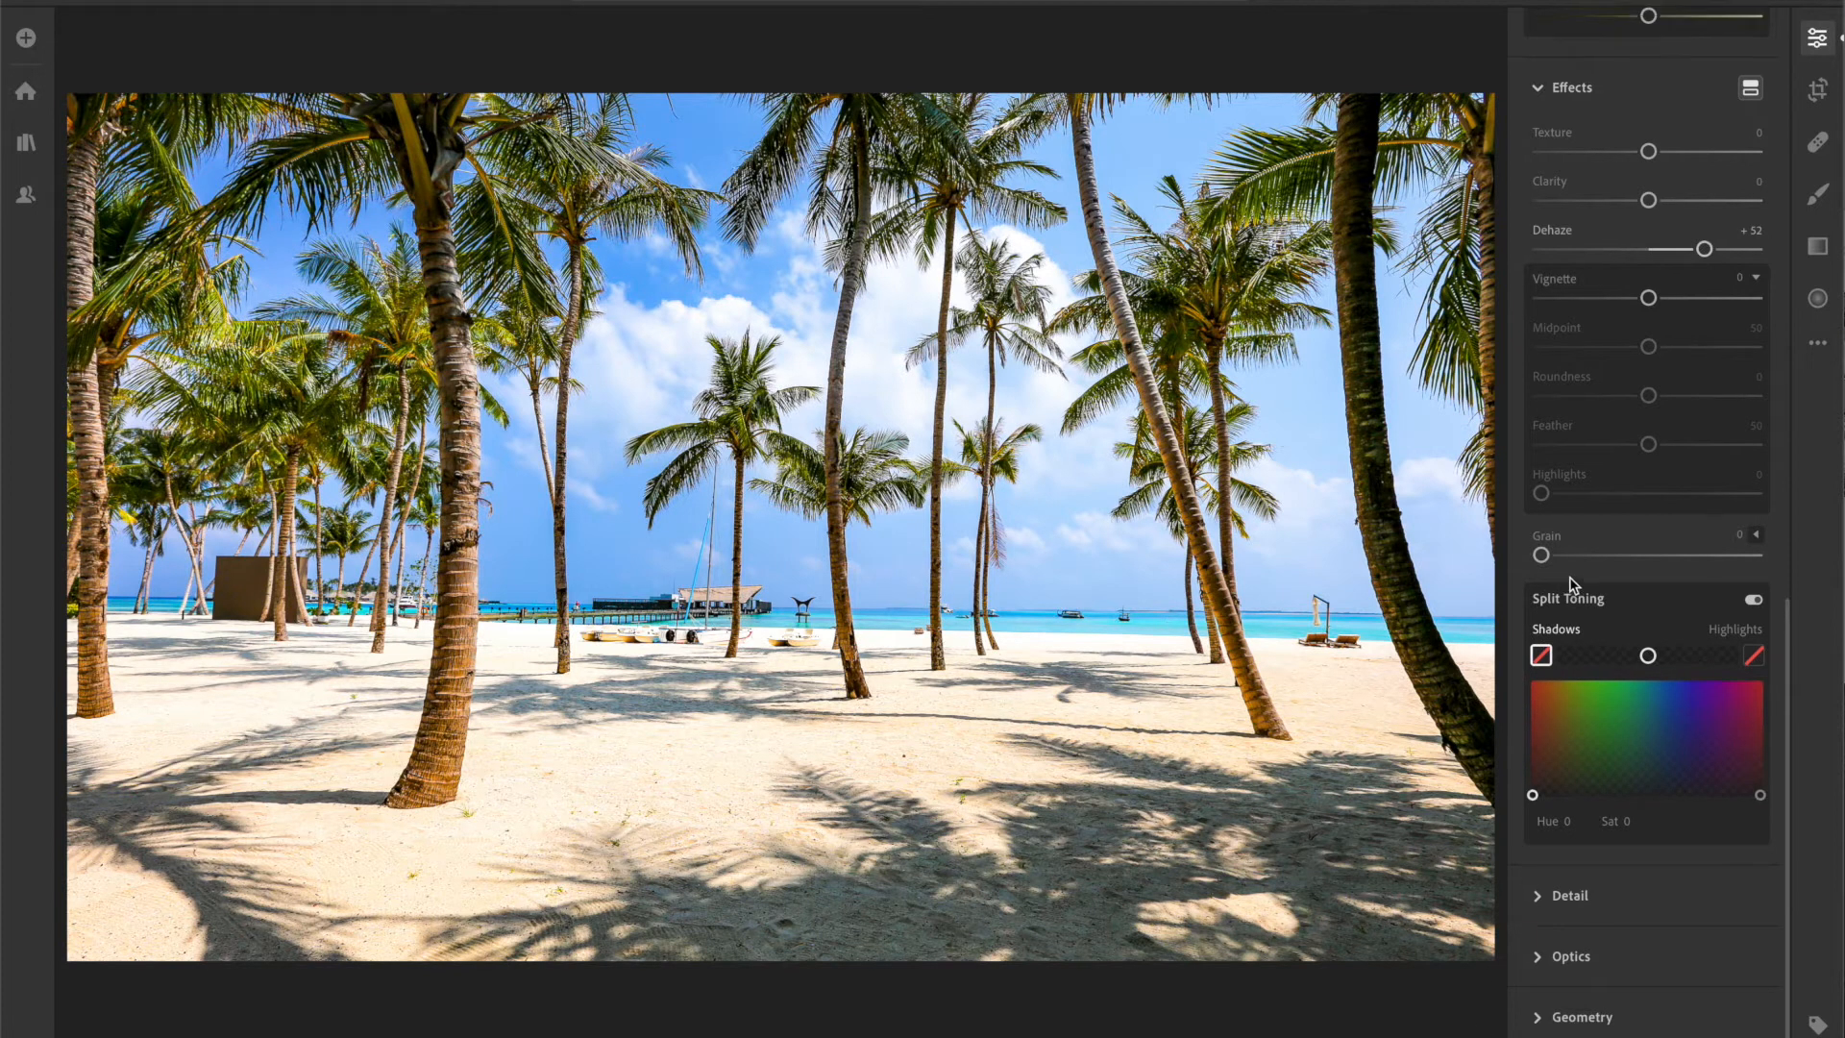
{"action": "scroll", "coordinate": [1586, 593], "scroll_direction": "up", "scroll_amount": 3}
{"action": "scroll", "coordinate": [1574, 594], "scroll_direction": "up", "scroll_amount": 2}
{"action": "scroll", "coordinate": [1574, 595], "scroll_direction": "up", "scroll_amount": 2}
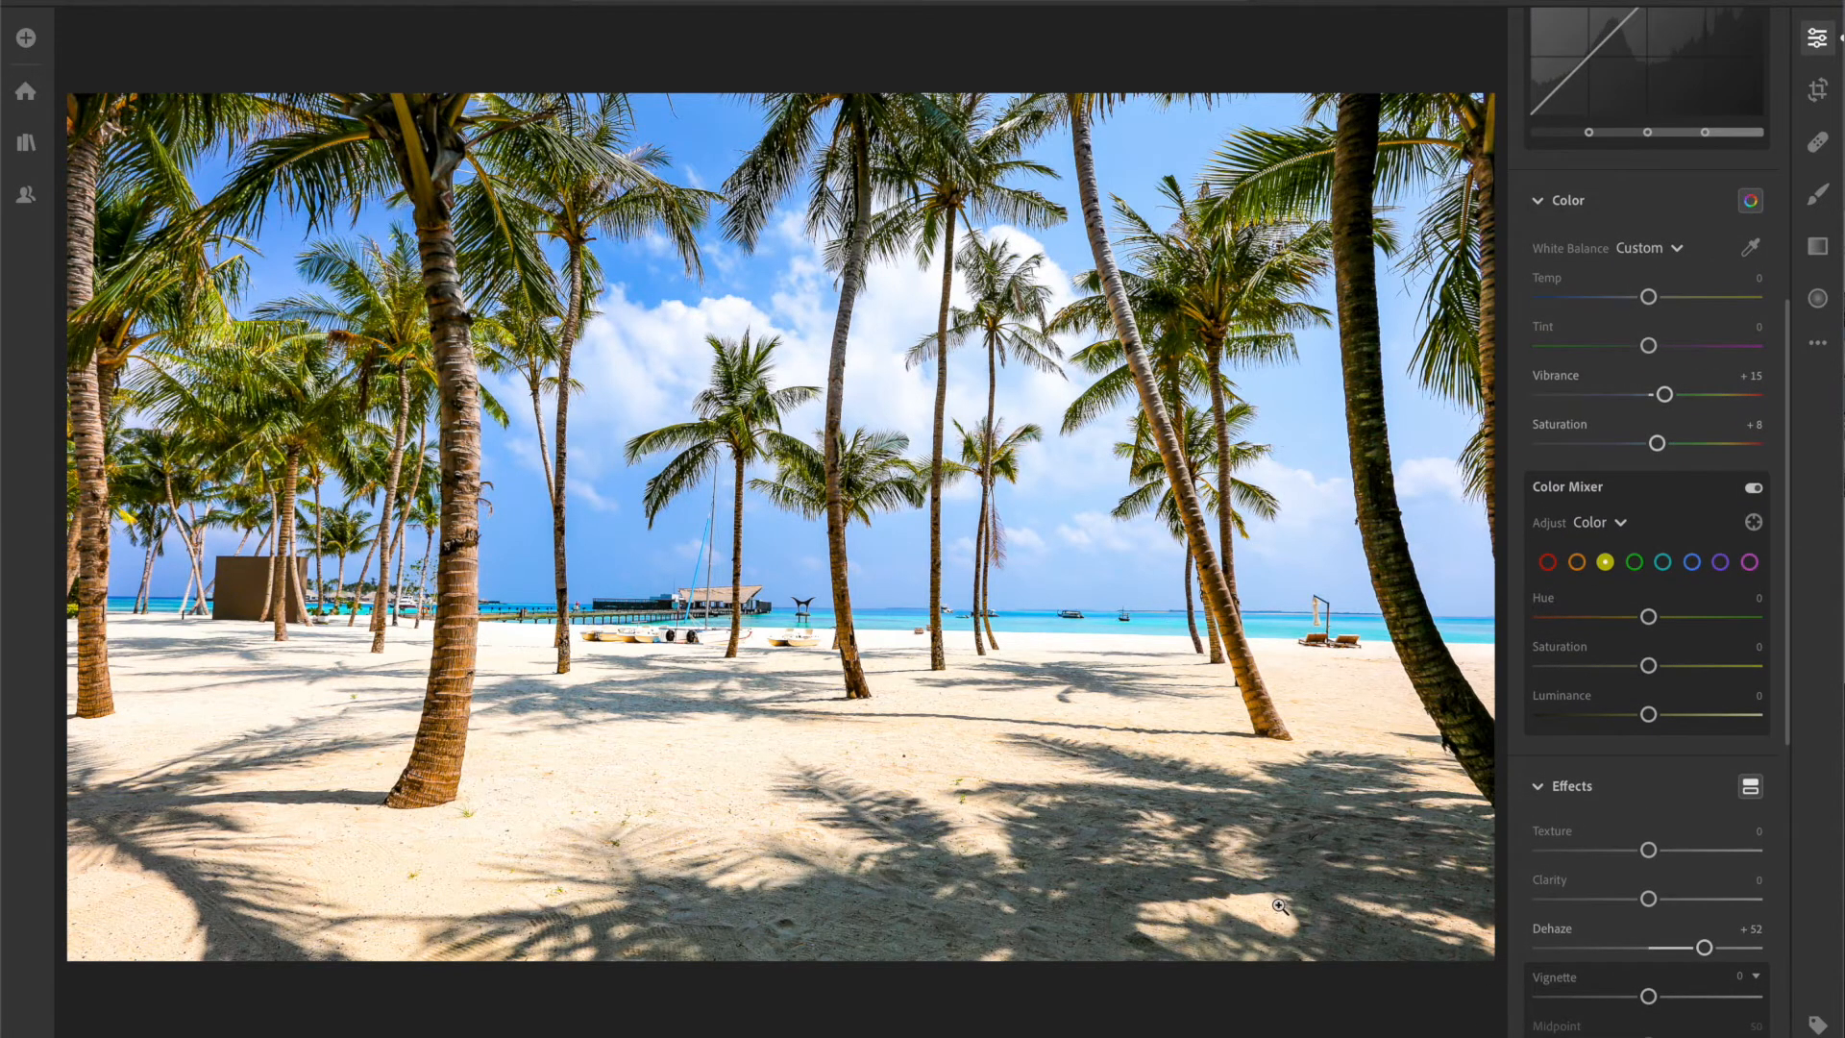